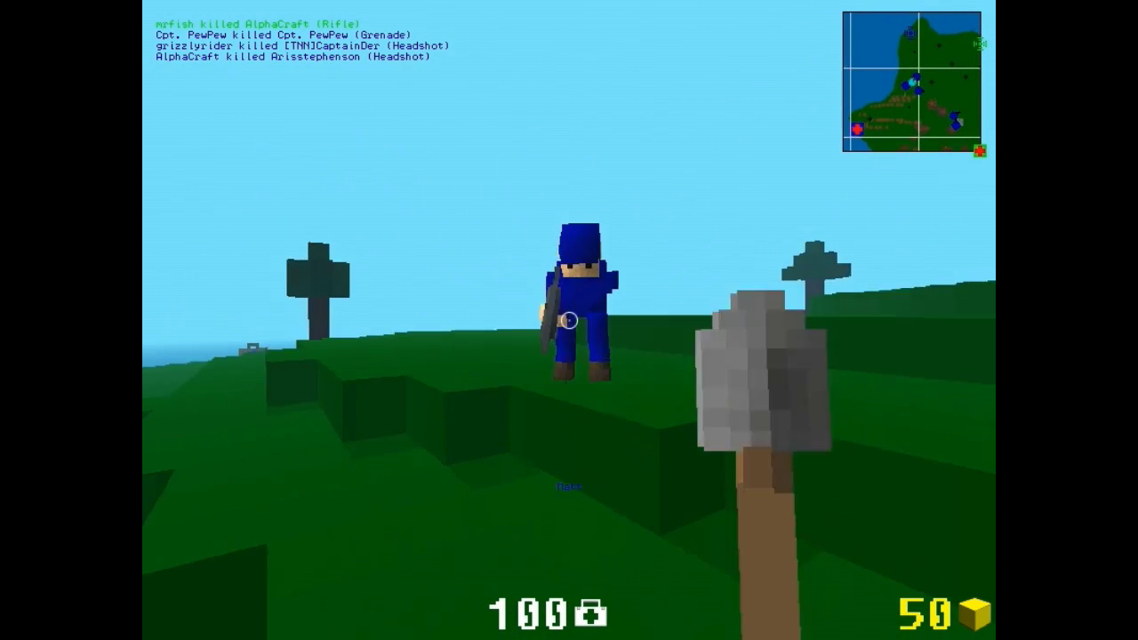
- Strike near the blue soldier with the spade, then snipe an enemy across the field
click(568, 320)
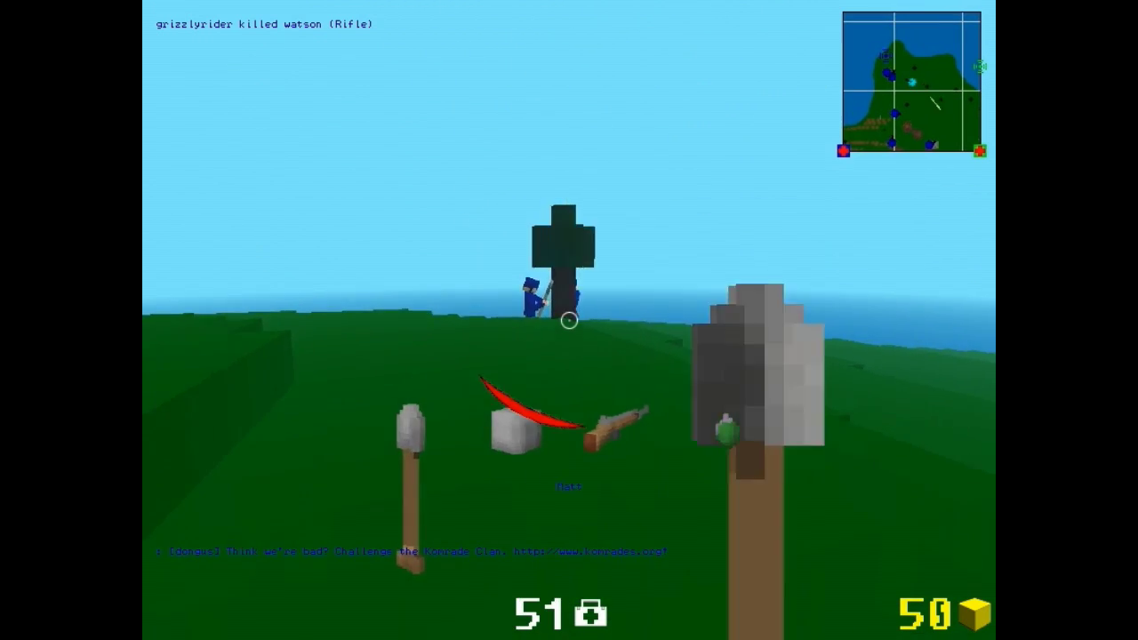
key(3)
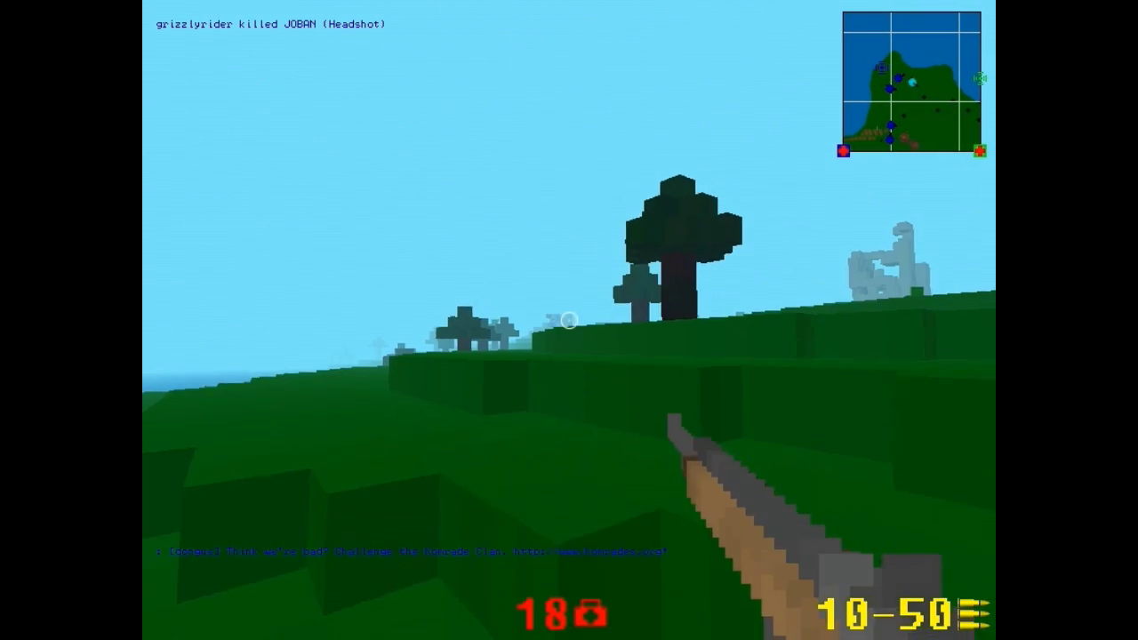
right_click(569, 320)
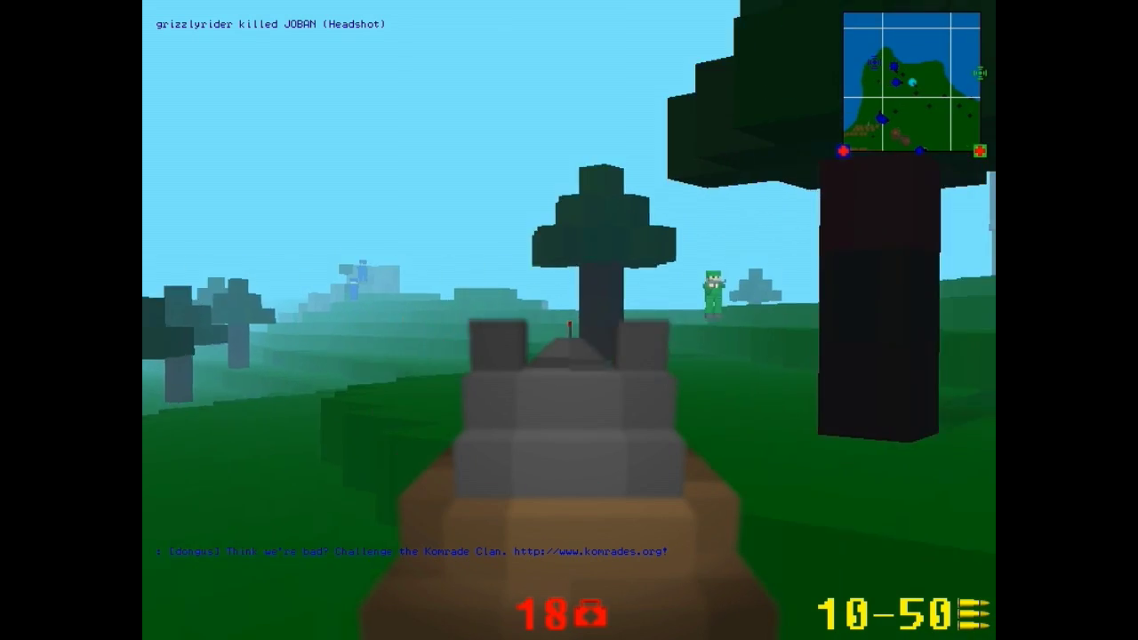
click(569, 319)
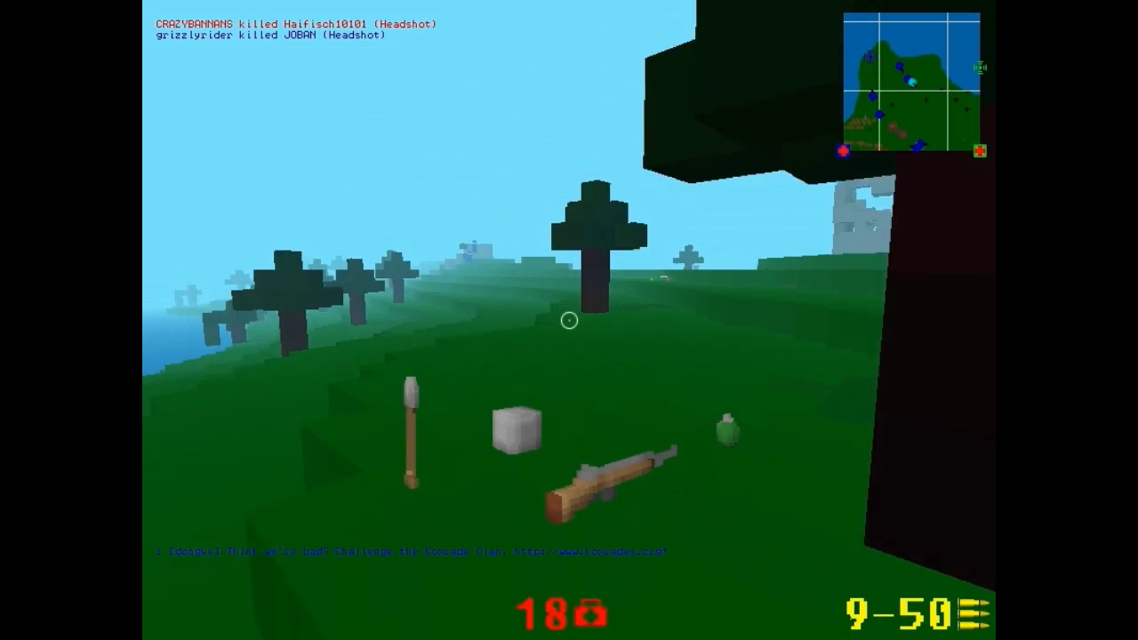
- Check the scoreboard and move to the grey structure with the rifle aimed
key(Tab)
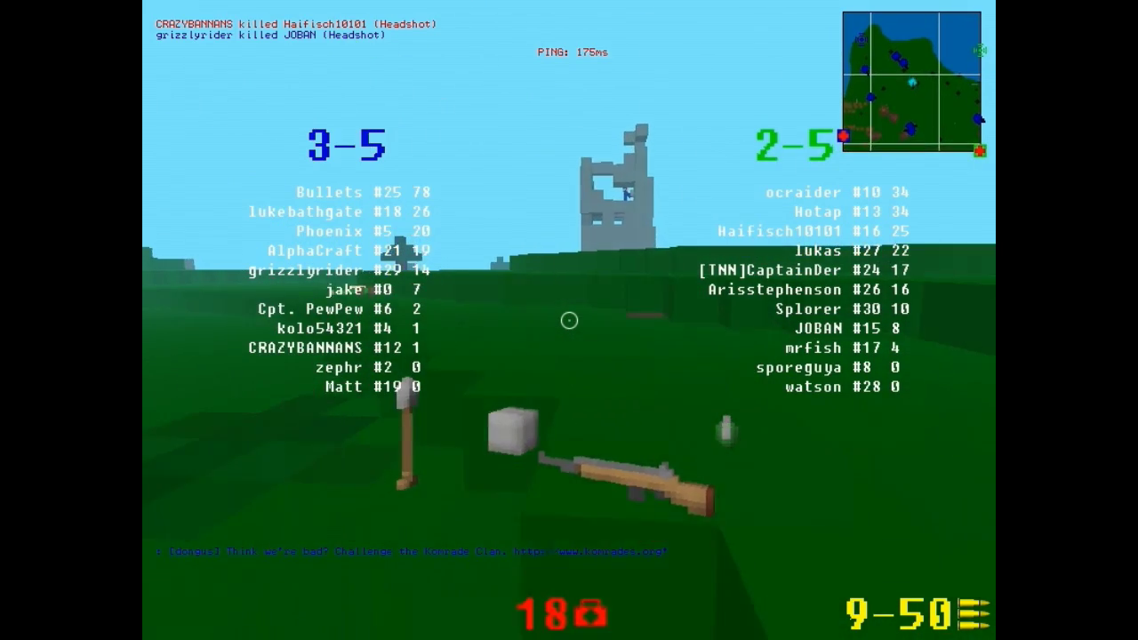
key(3)
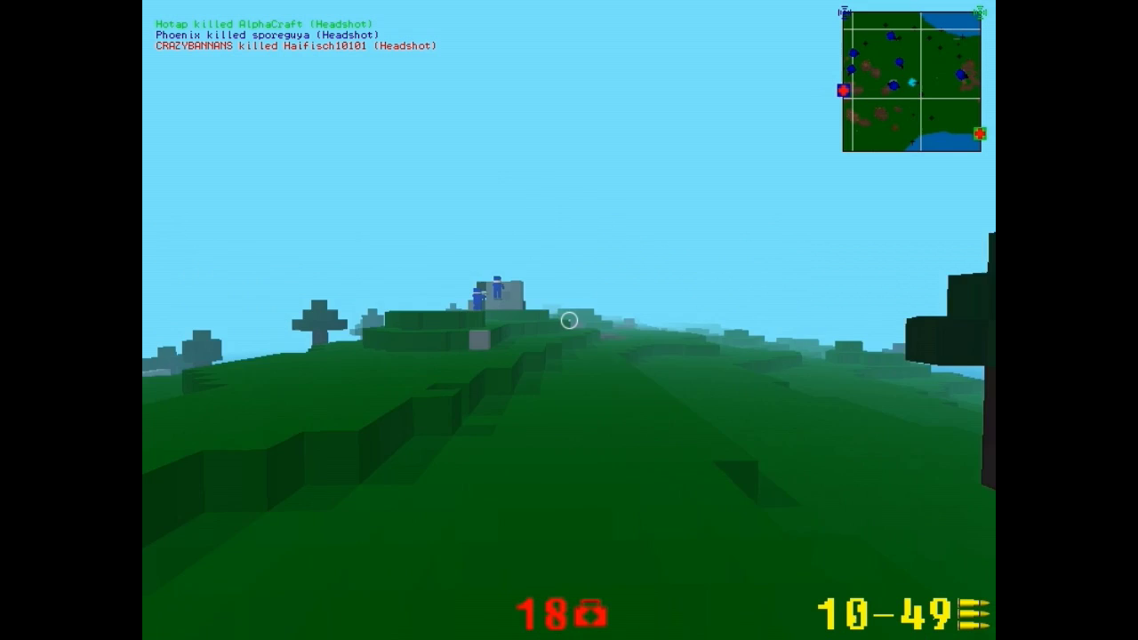
key(3)
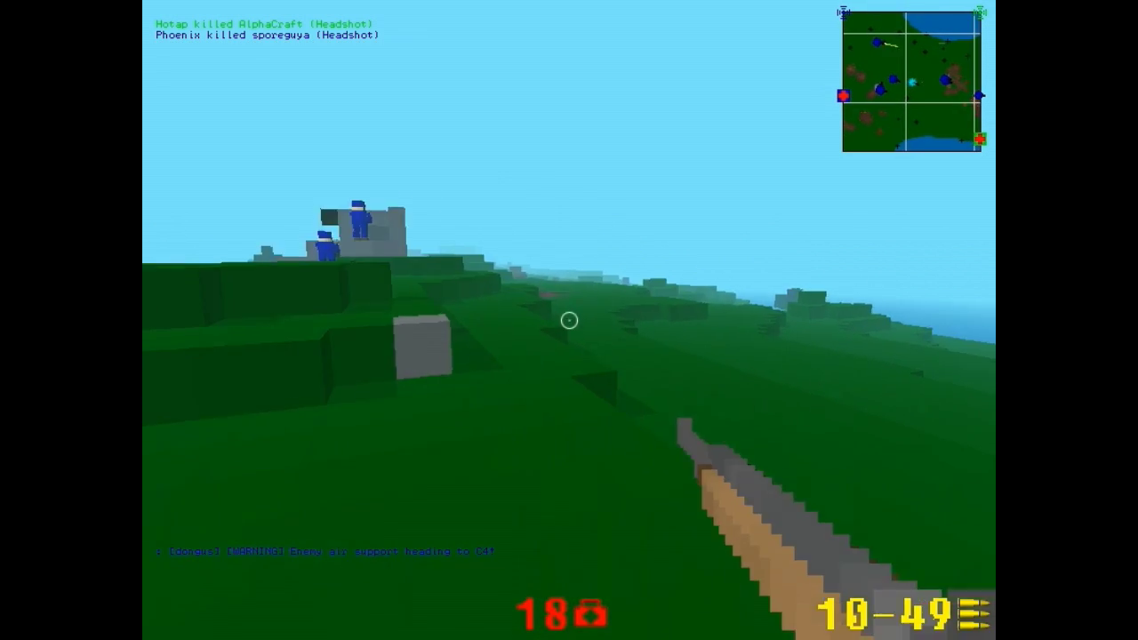
key(w)
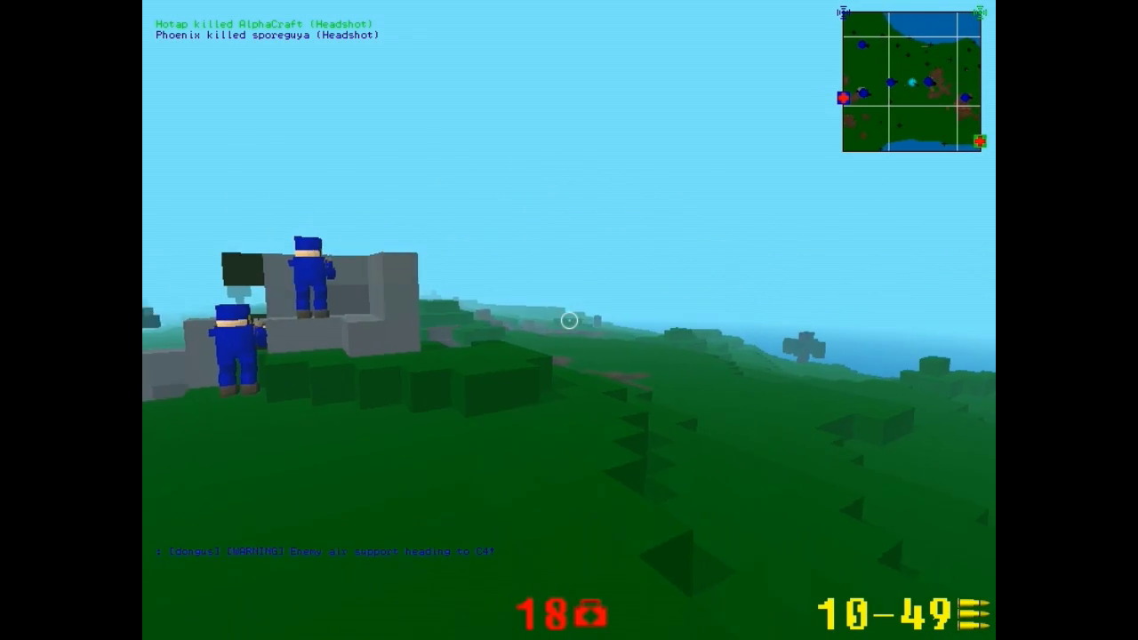
key(3)
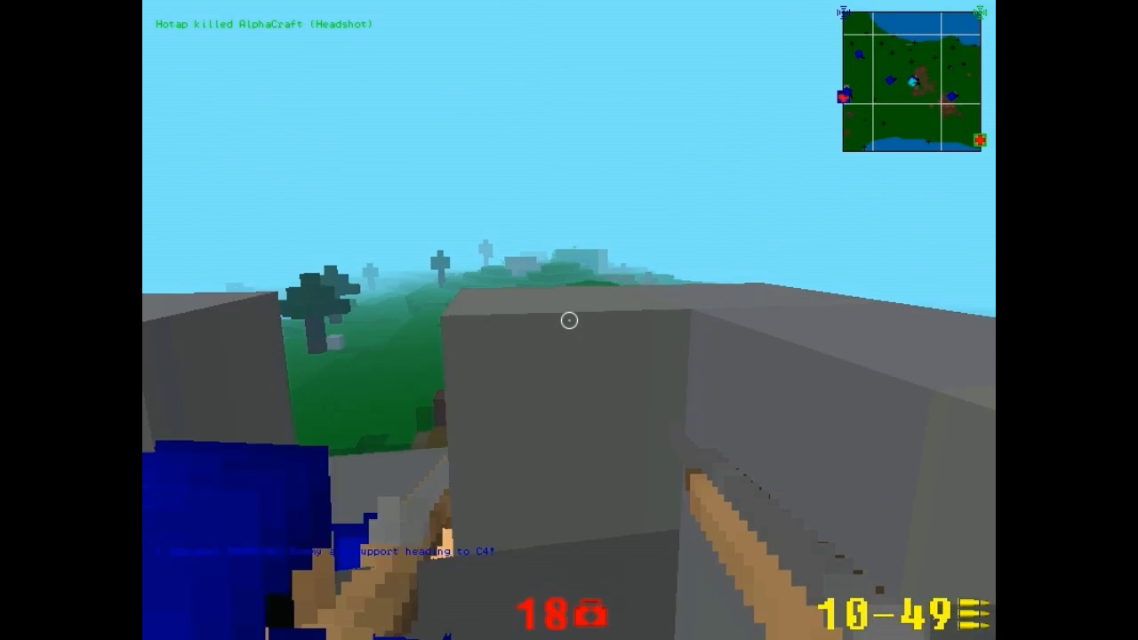
right_click(569, 320)
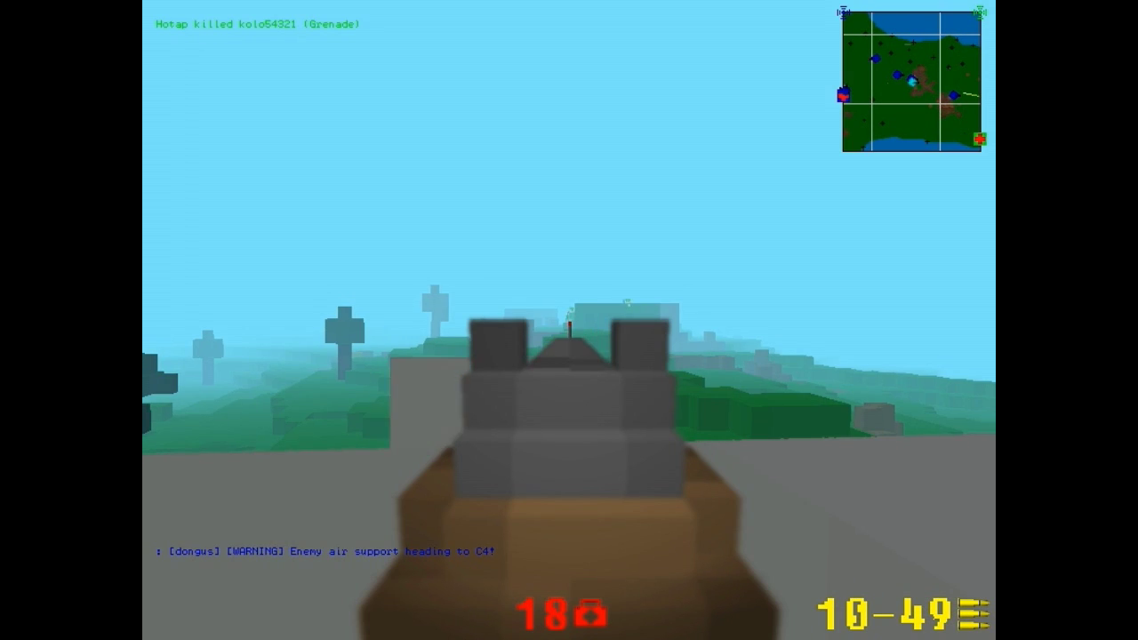
- Fire five rifle shots toward the distant hills
click(569, 320)
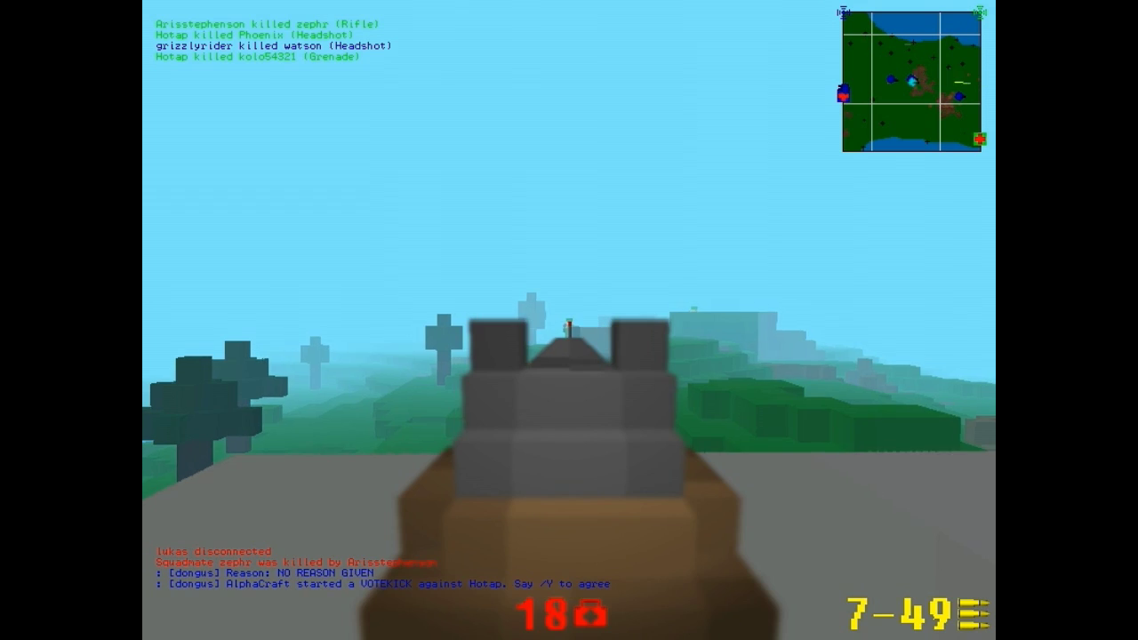
click(569, 329)
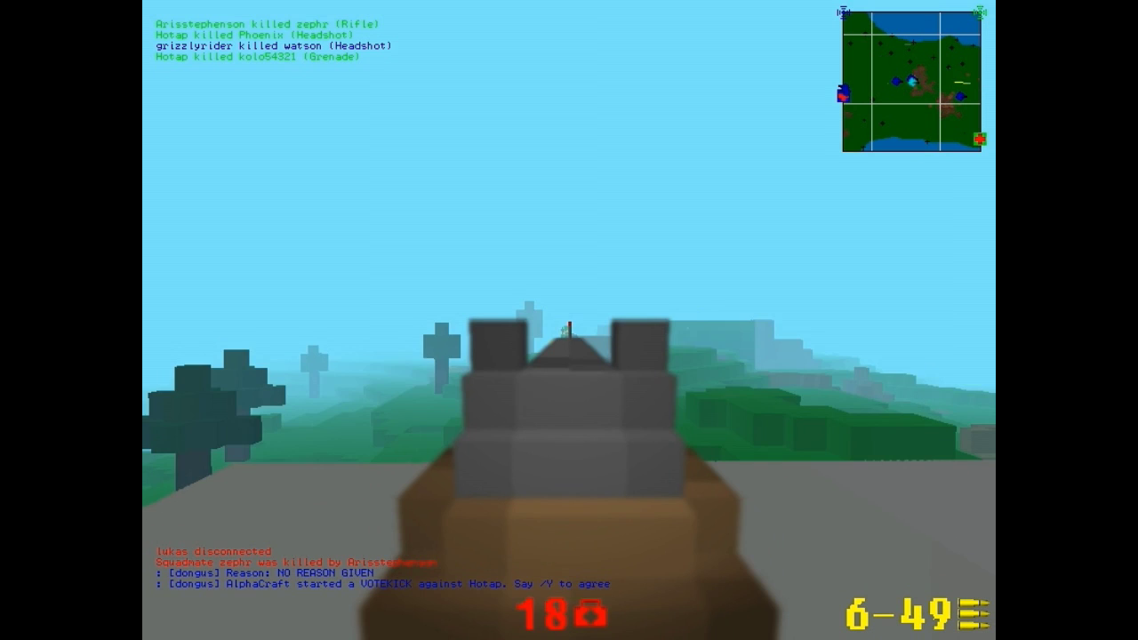
click(569, 329)
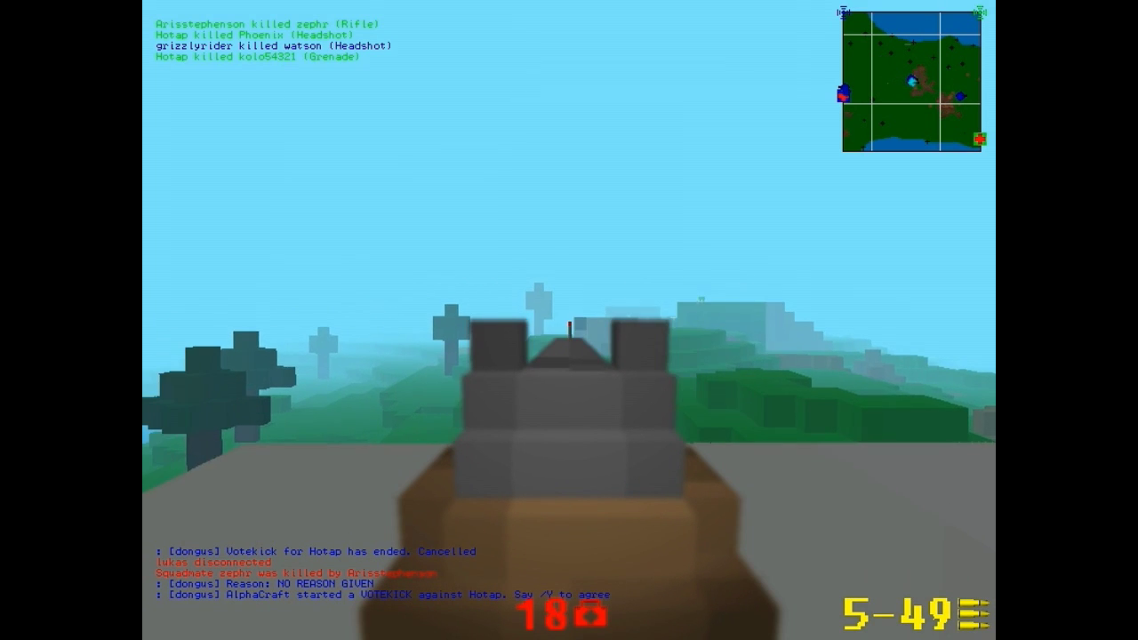
click(569, 329)
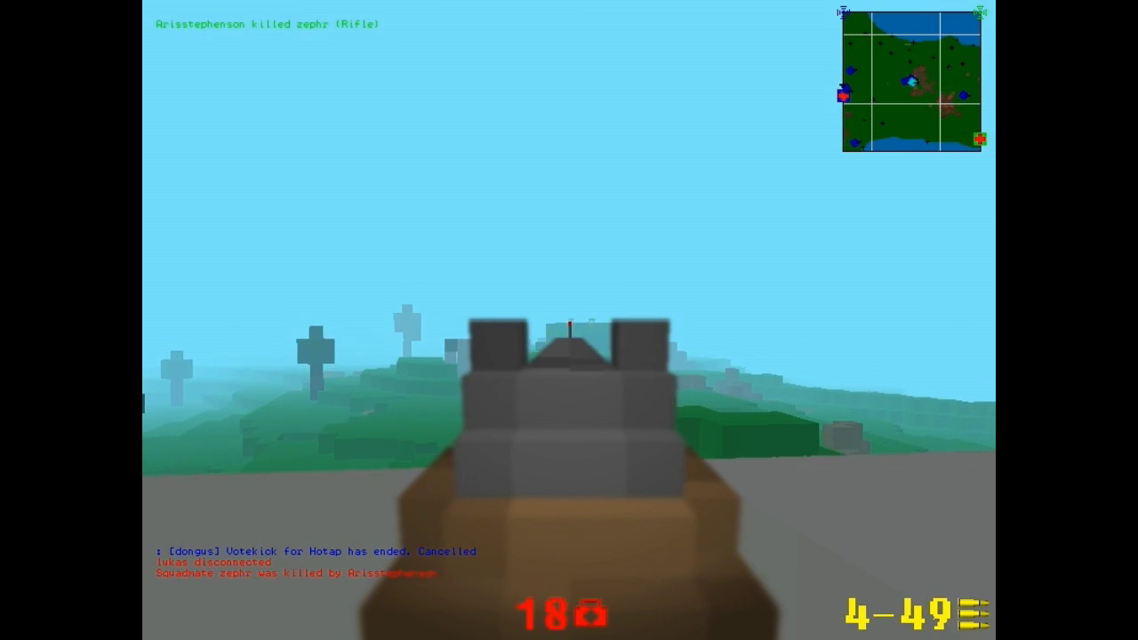
click(569, 329)
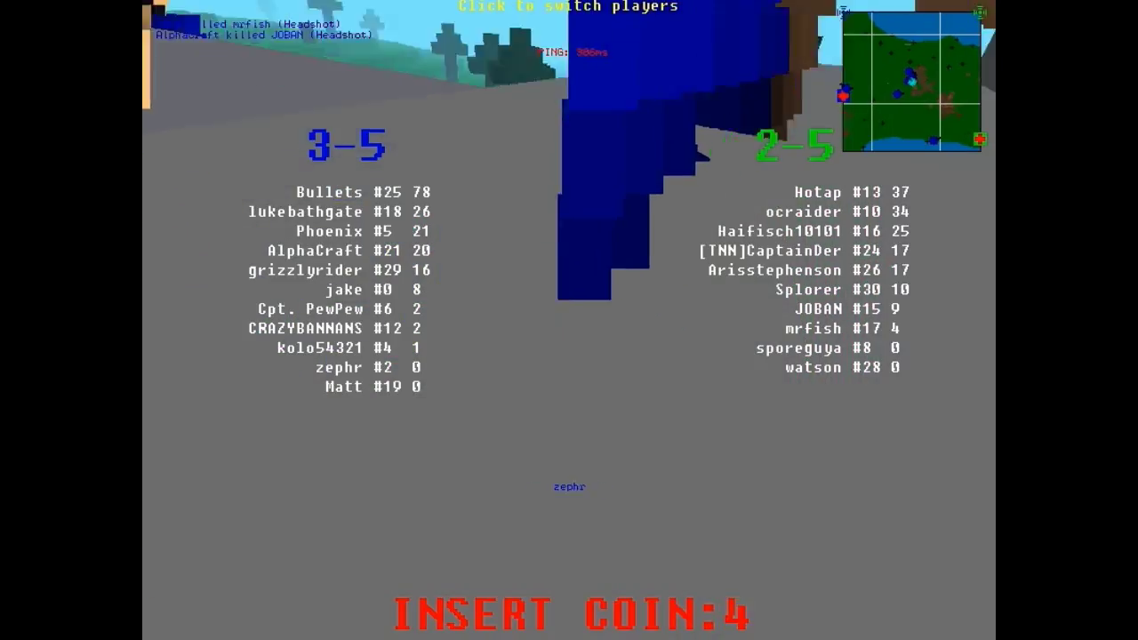
- Climb the grey block structure, aim from the wall, and dismiss the window switcher
click(569, 320)
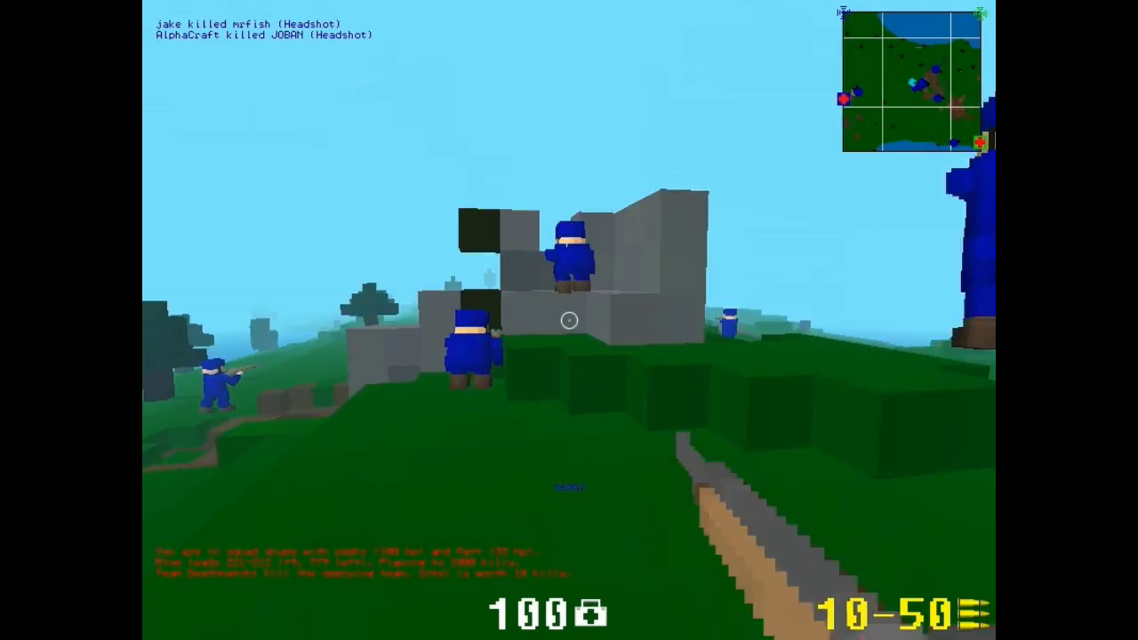
key(w)
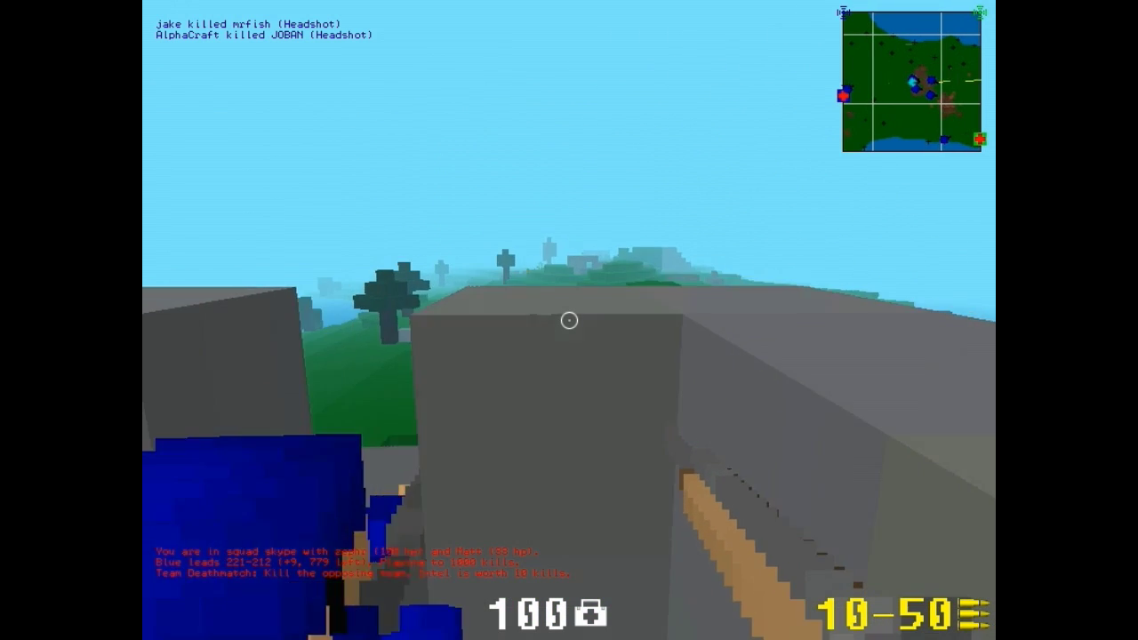
right_click(569, 320)
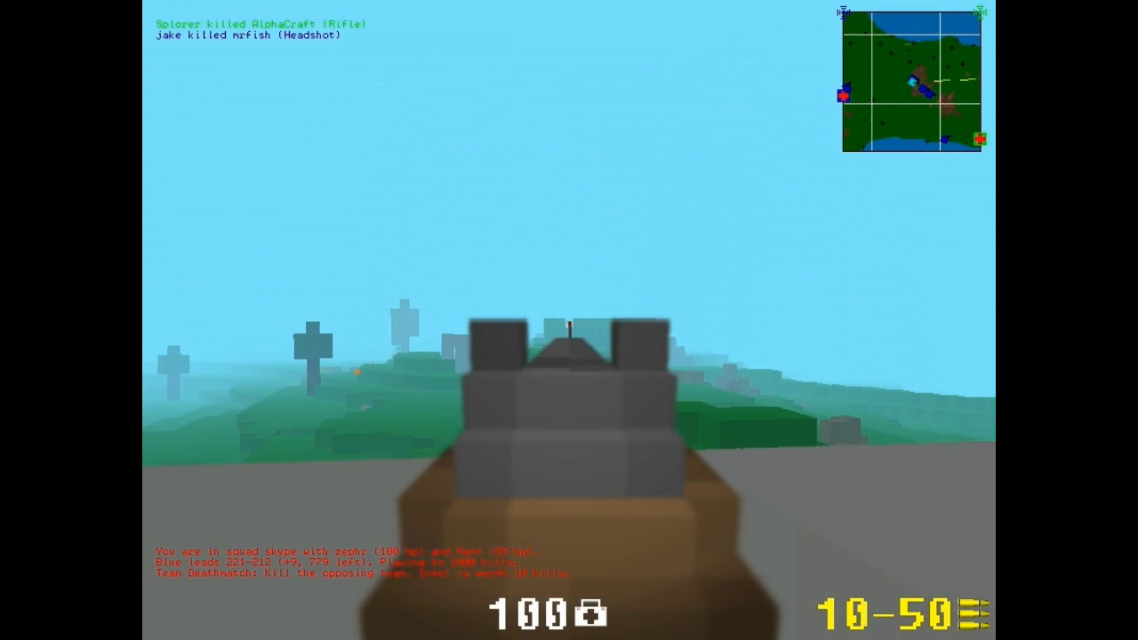
key(alt+Tab)
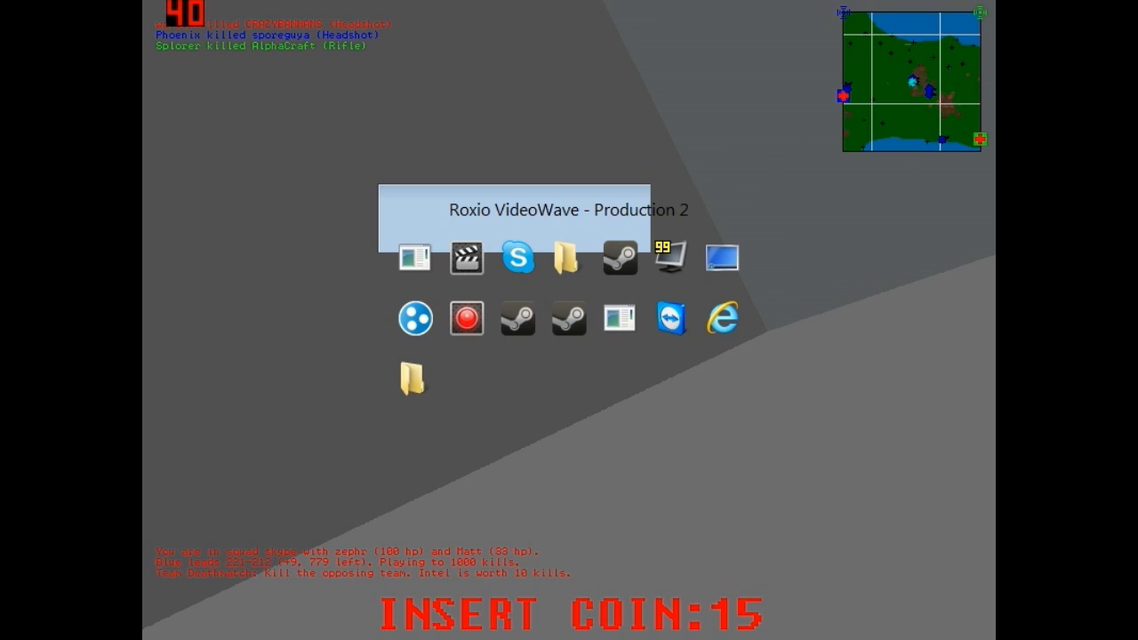
key(Escape)
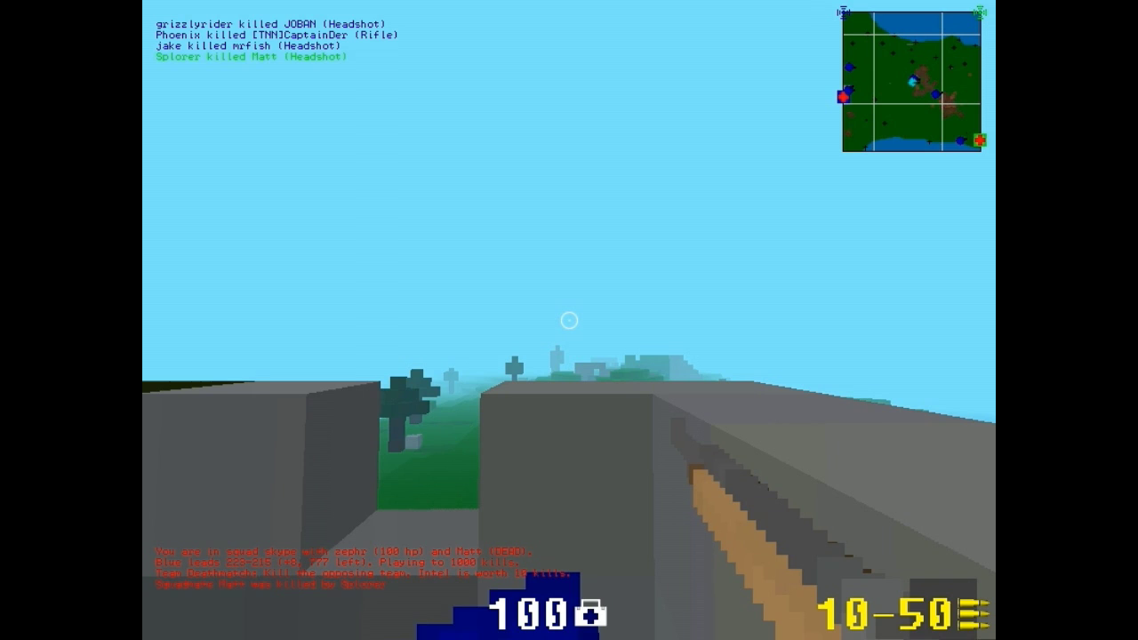
- Cross the grey wall, walk up the grassy slope, and aim across the water
key(w)
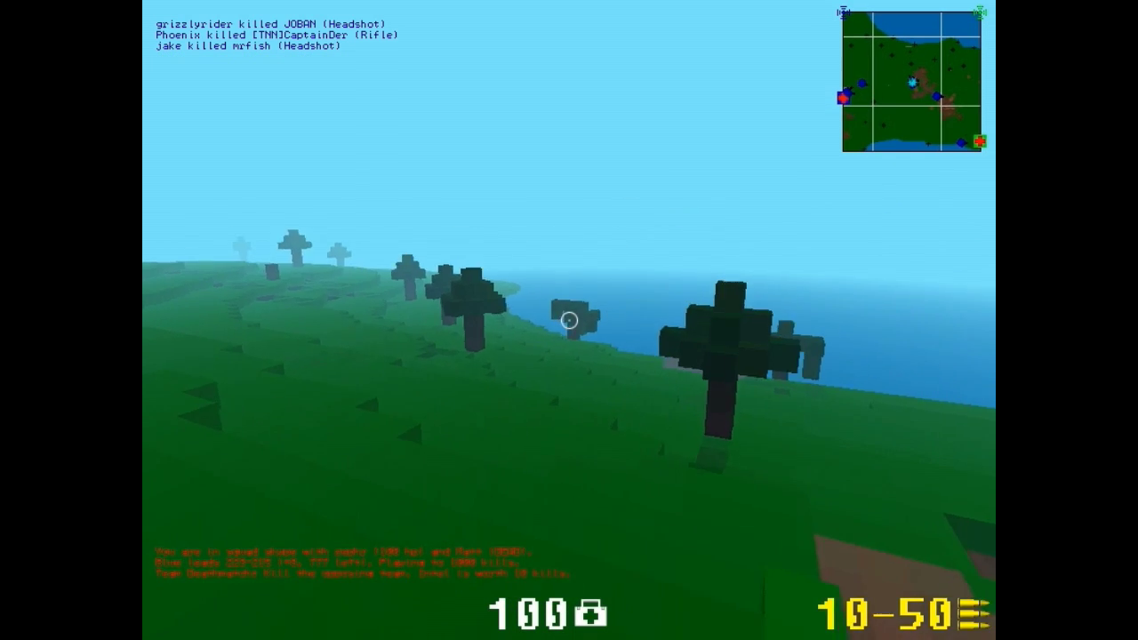
key(2)
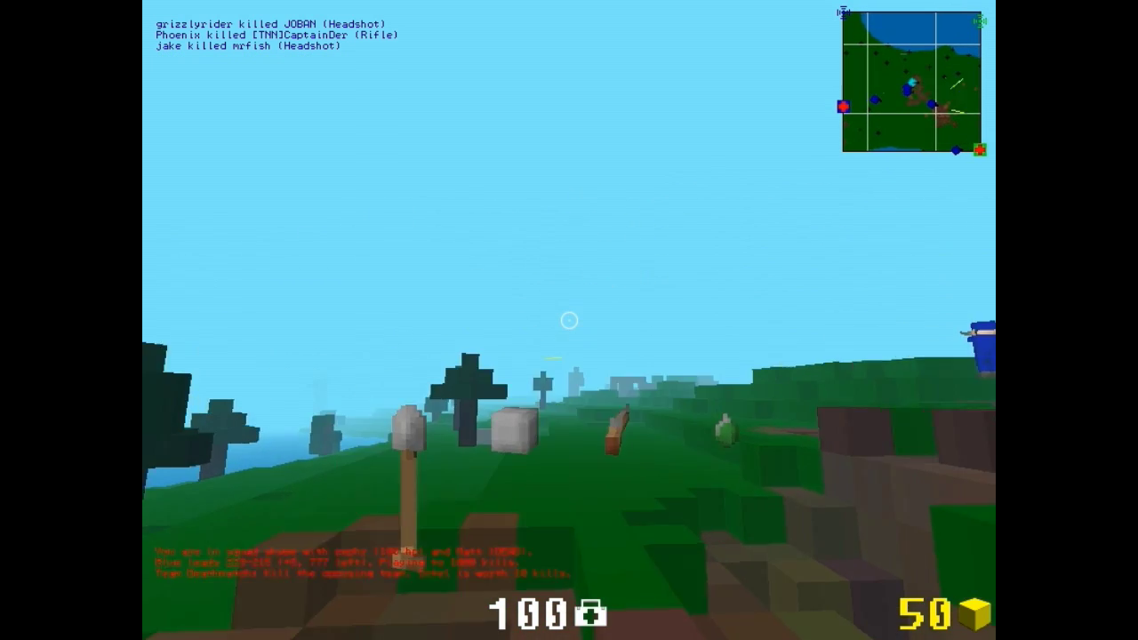
key(3)
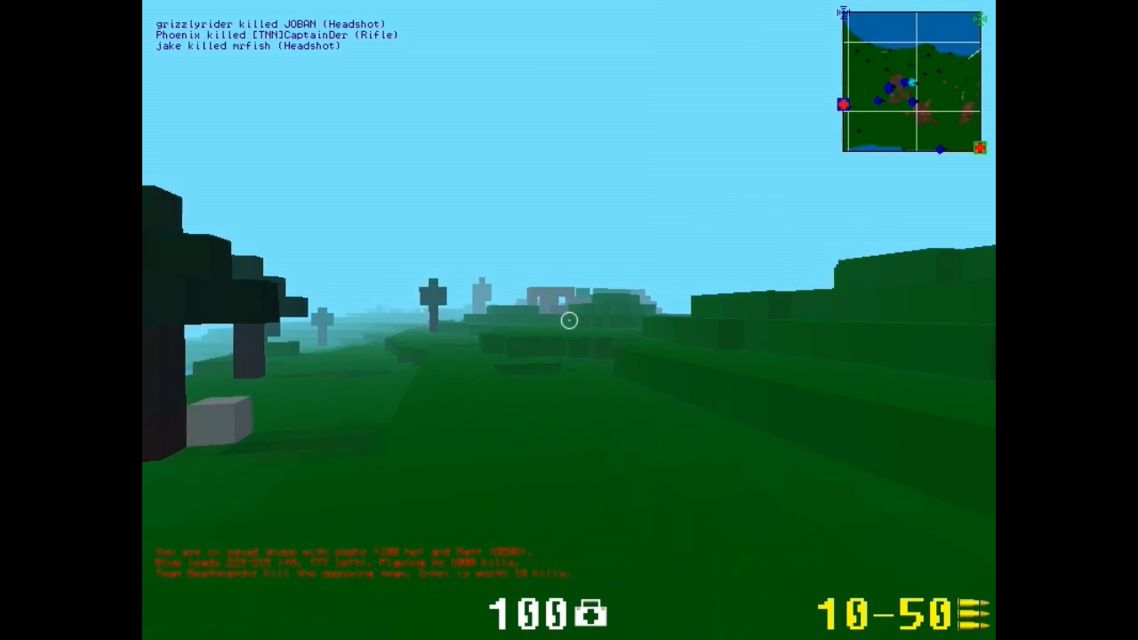
key(w)
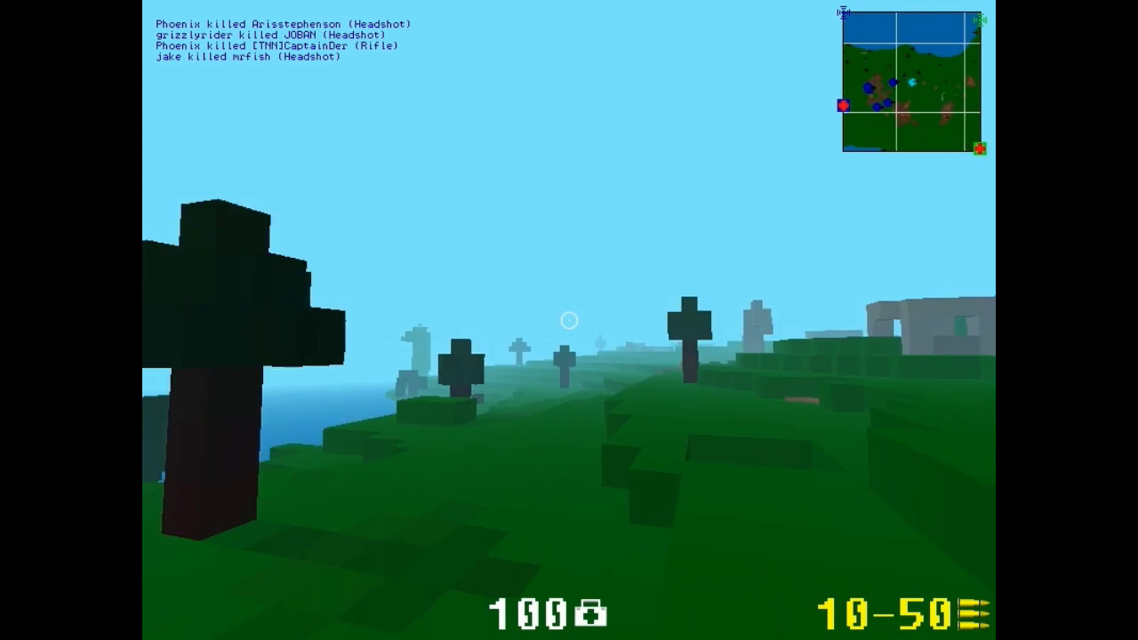
key(w)
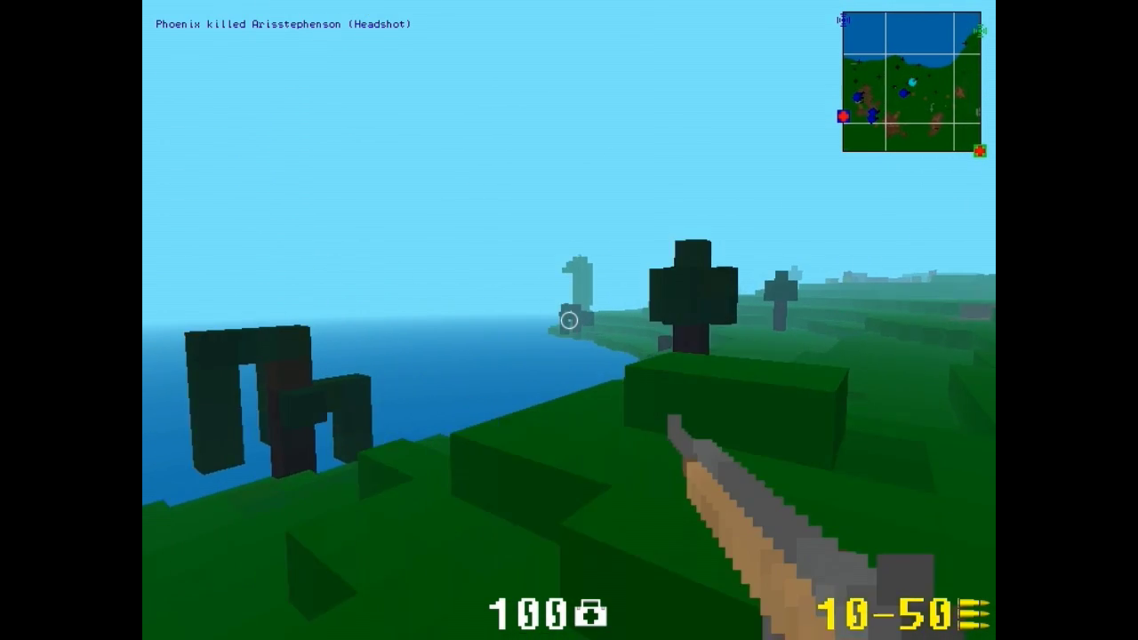
right_click(569, 320)
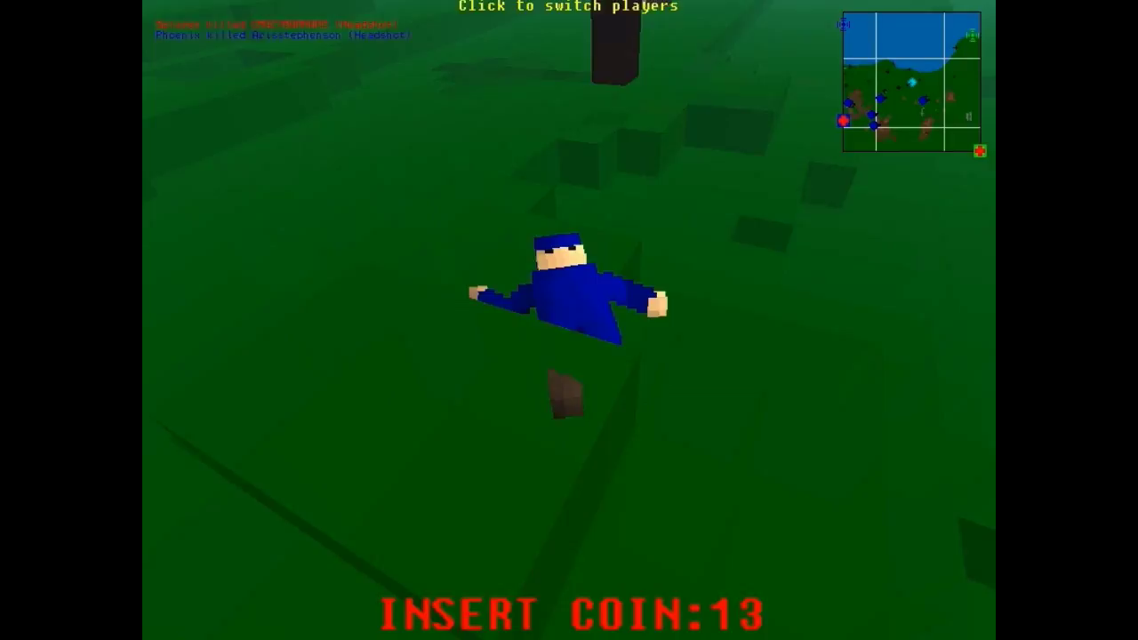
- Spectate live teammates, including the one on the grey tower
click(569, 320)
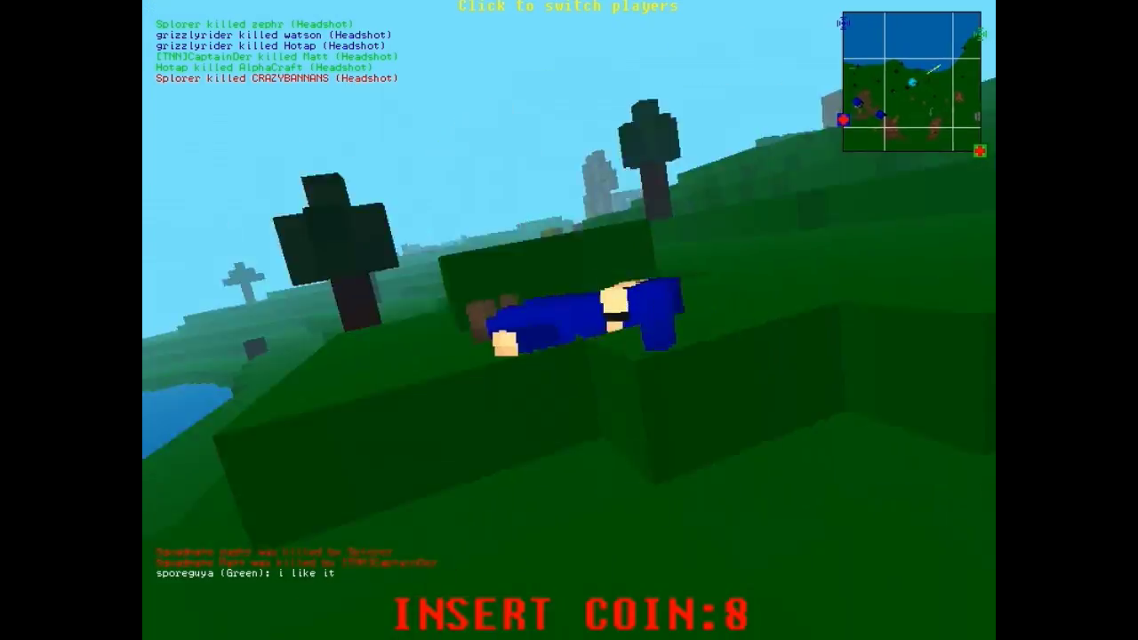
click(569, 320)
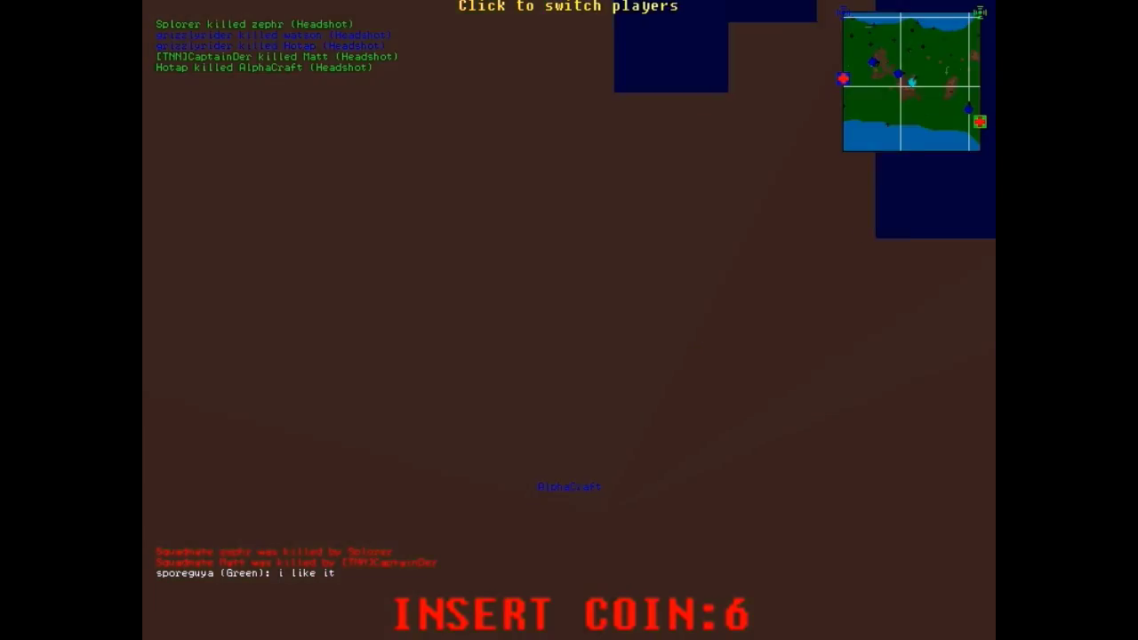
click(569, 320)
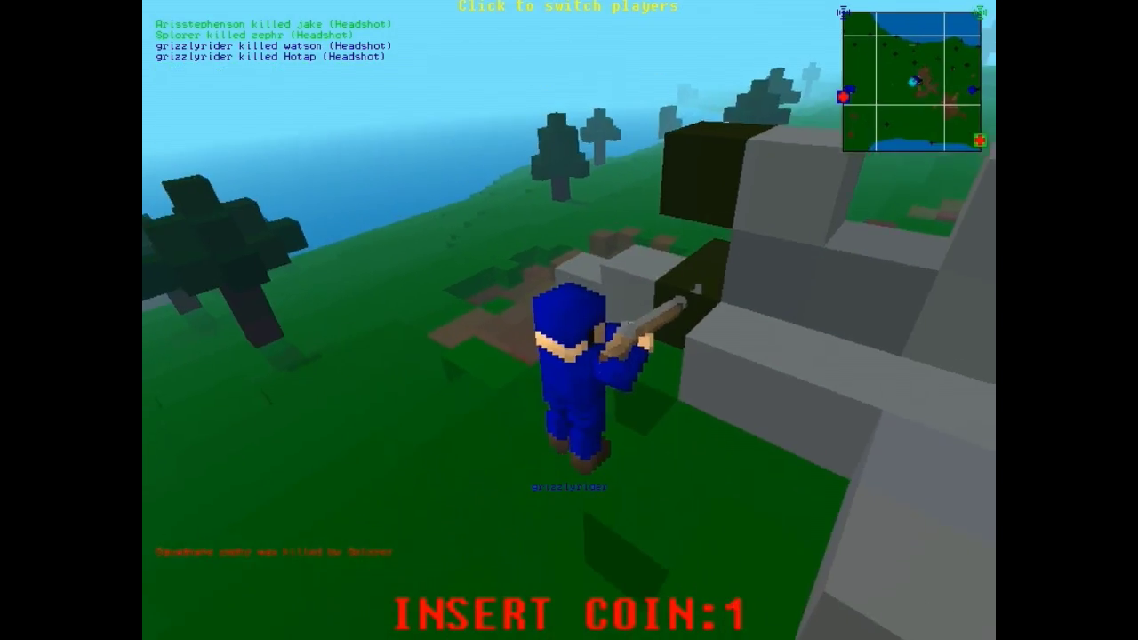
- Walk past the grey tower and over the grassy hill onto the grey blocks
key(w)
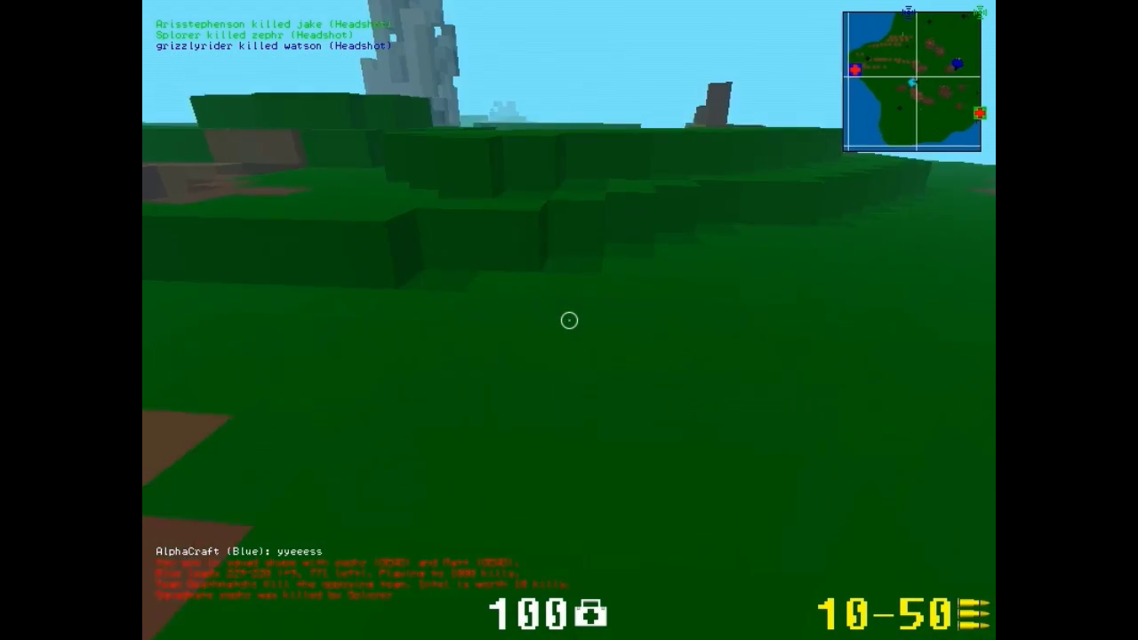
key(w)
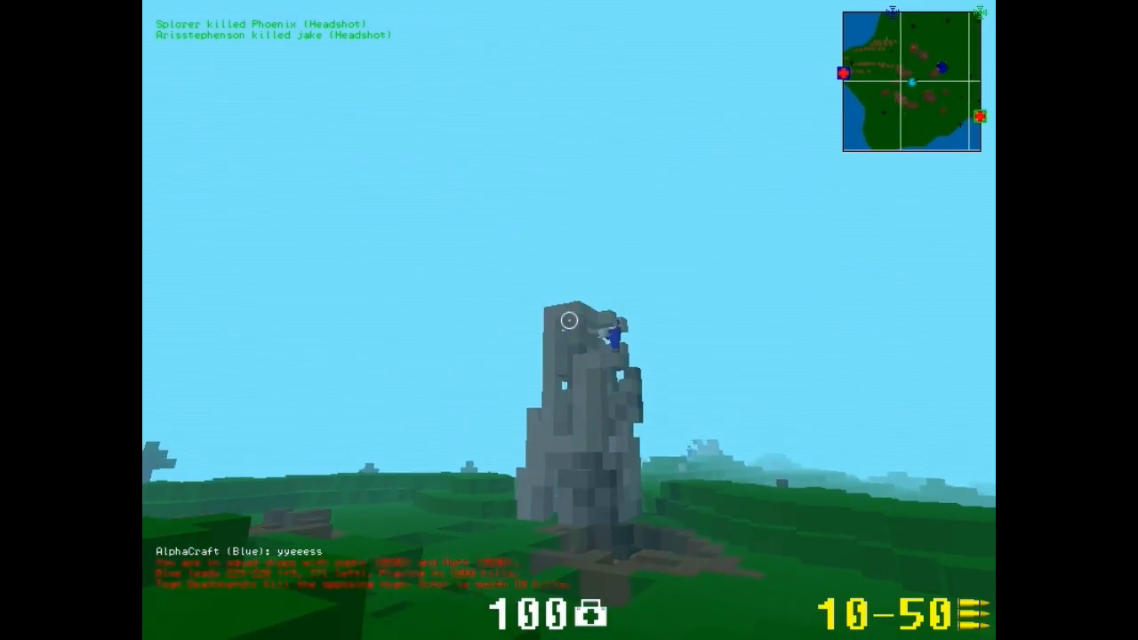
key(w)
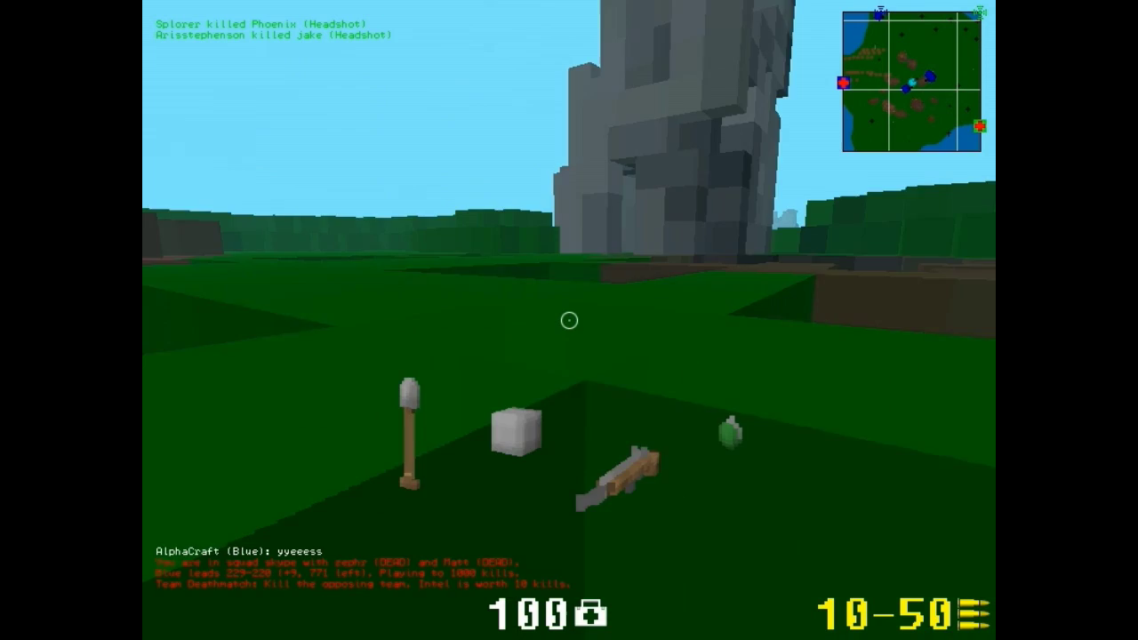
key(w)
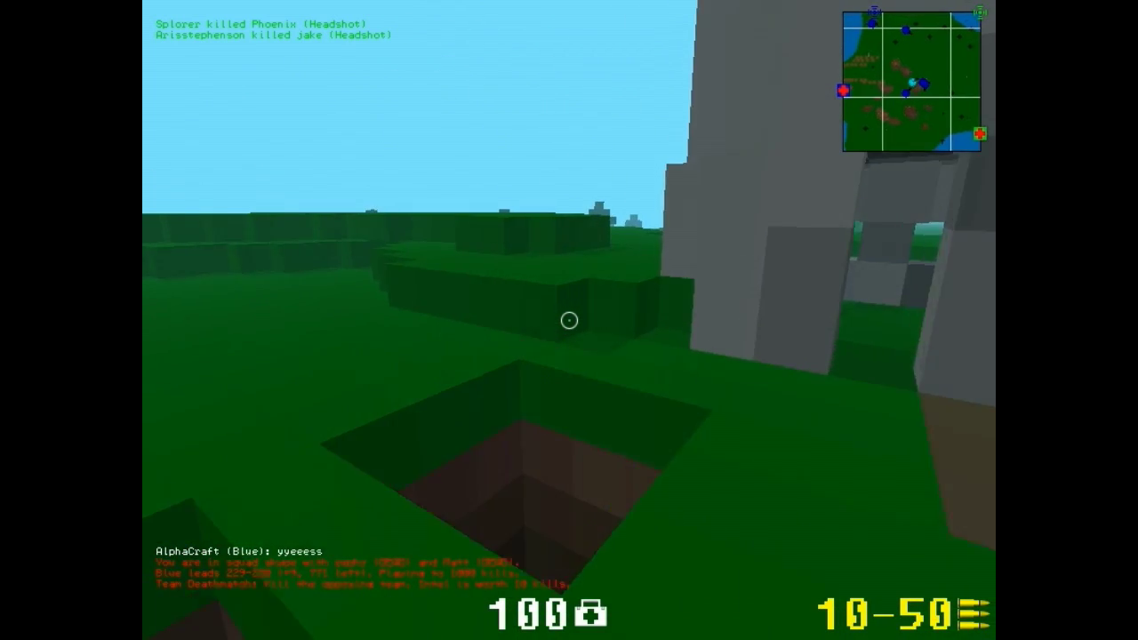
key(w)
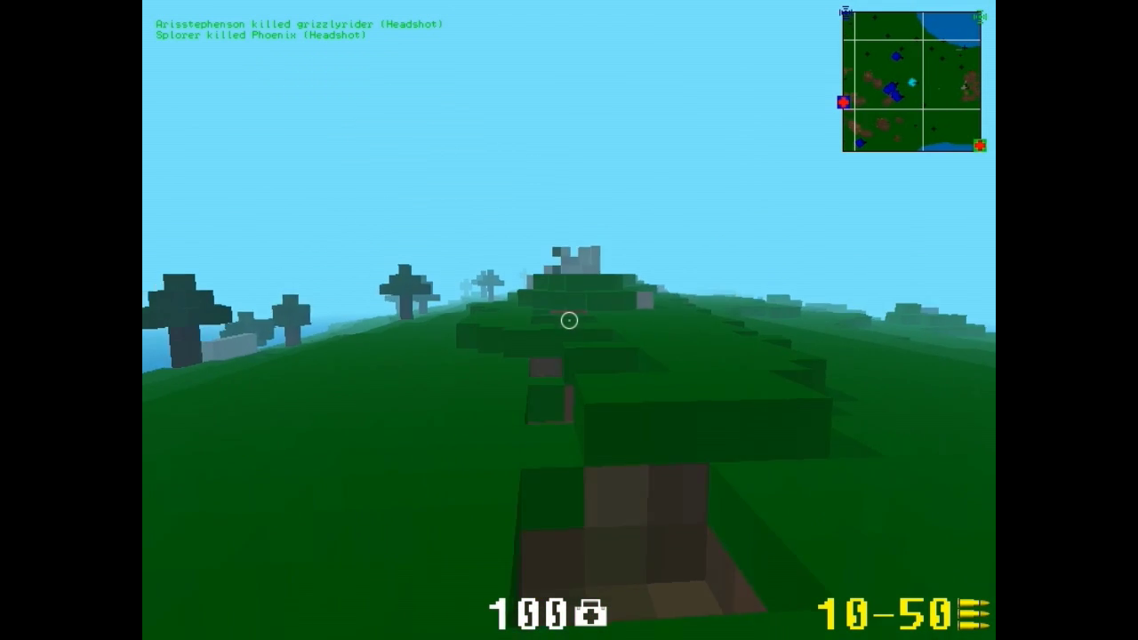
key(w)
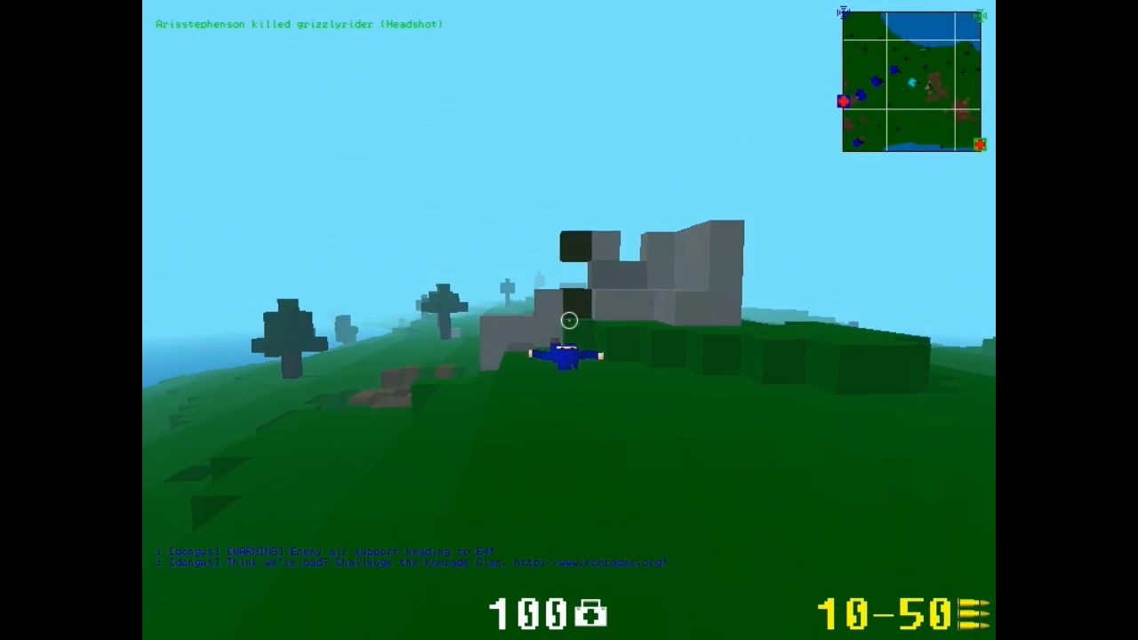
key(w)
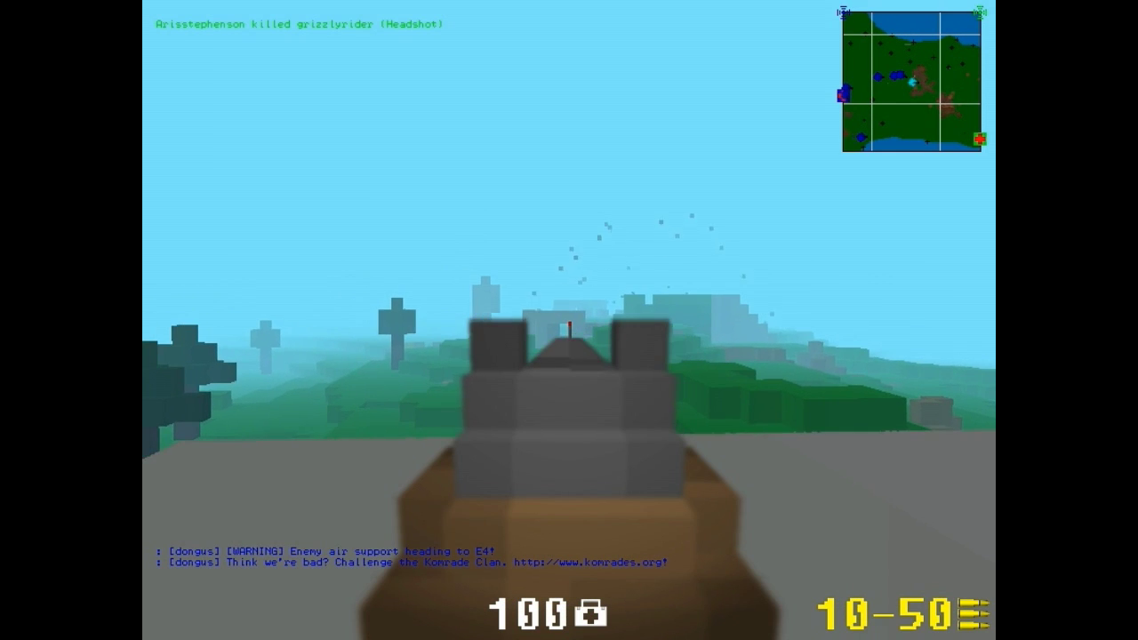
- Shoot from the rooftop, reload the rifle, and fire at an enemy
right_click(569, 320)
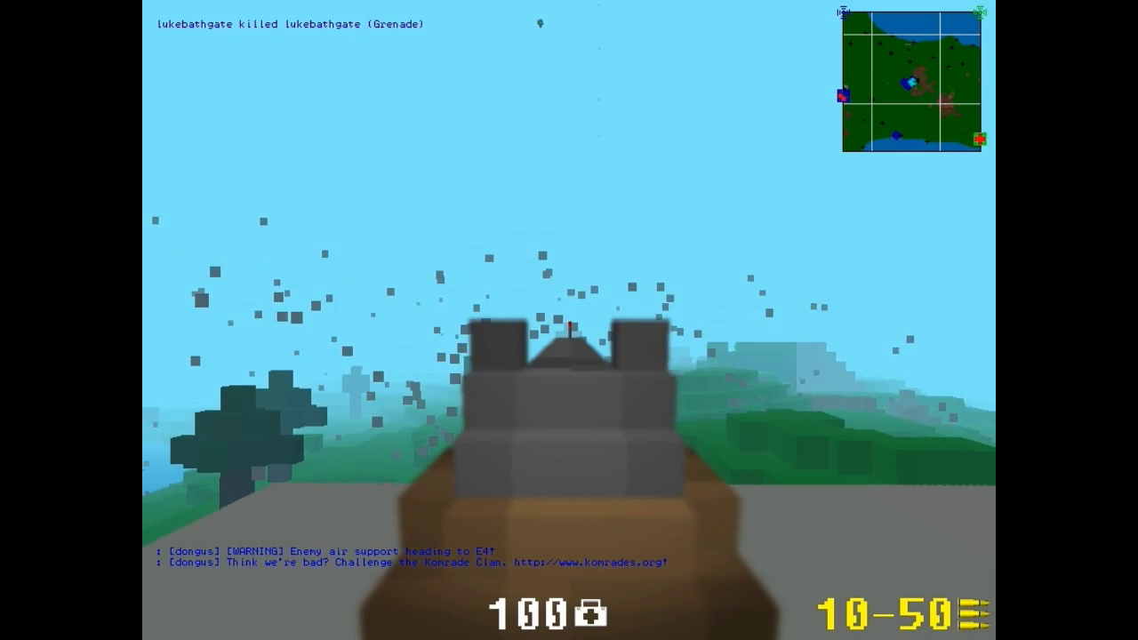
click(569, 320)
right_click(569, 320)
key(2)
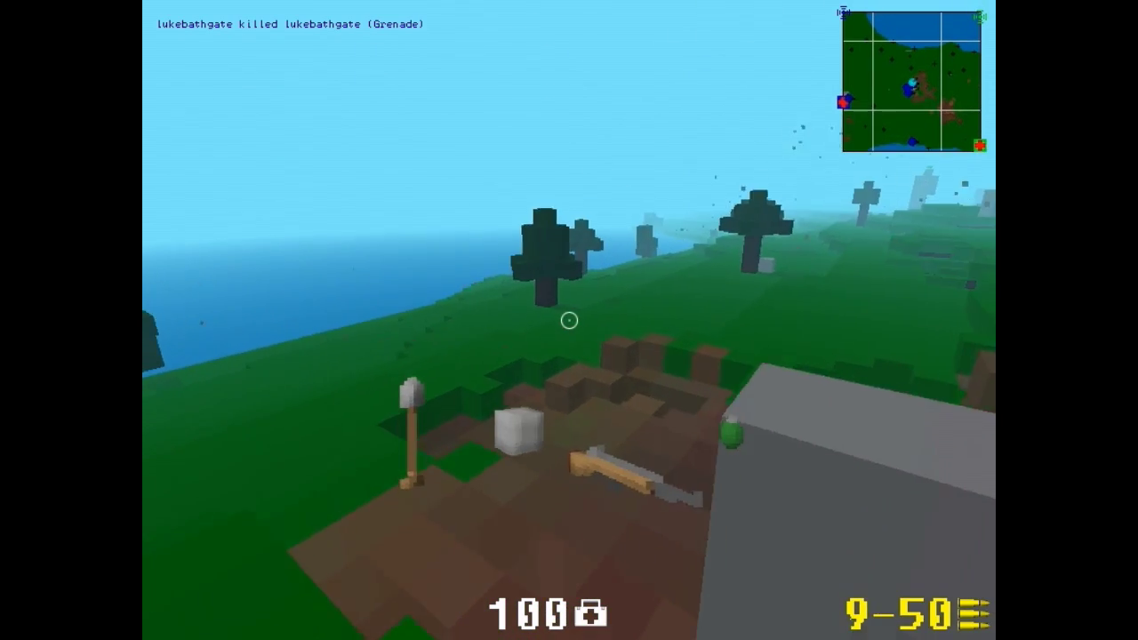
key(r)
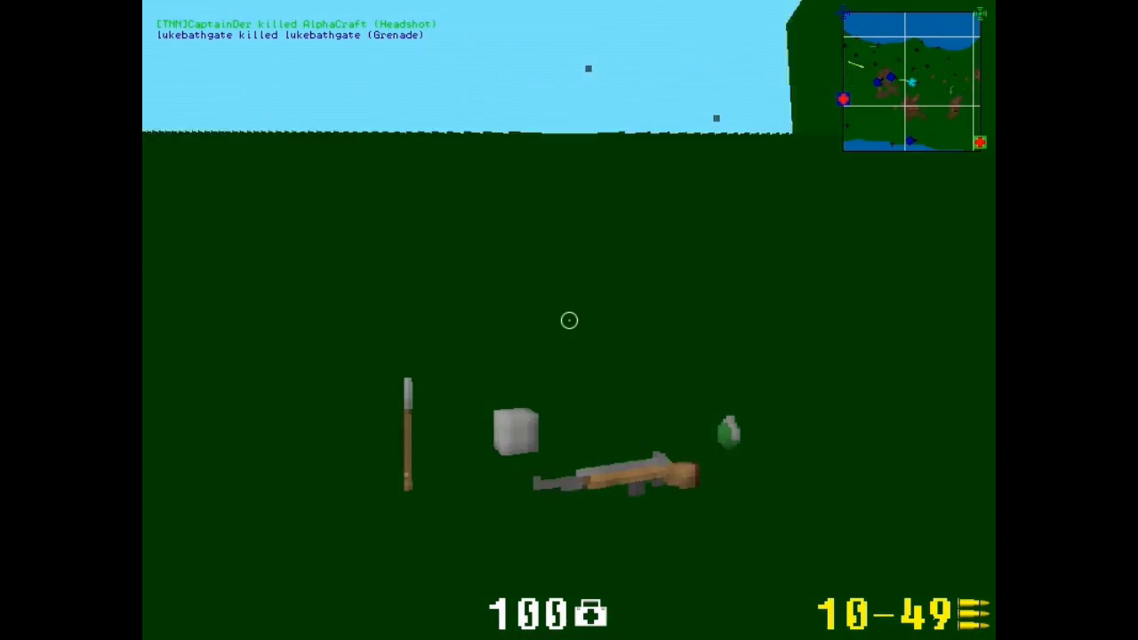
right_click(569, 320)
click(569, 320)
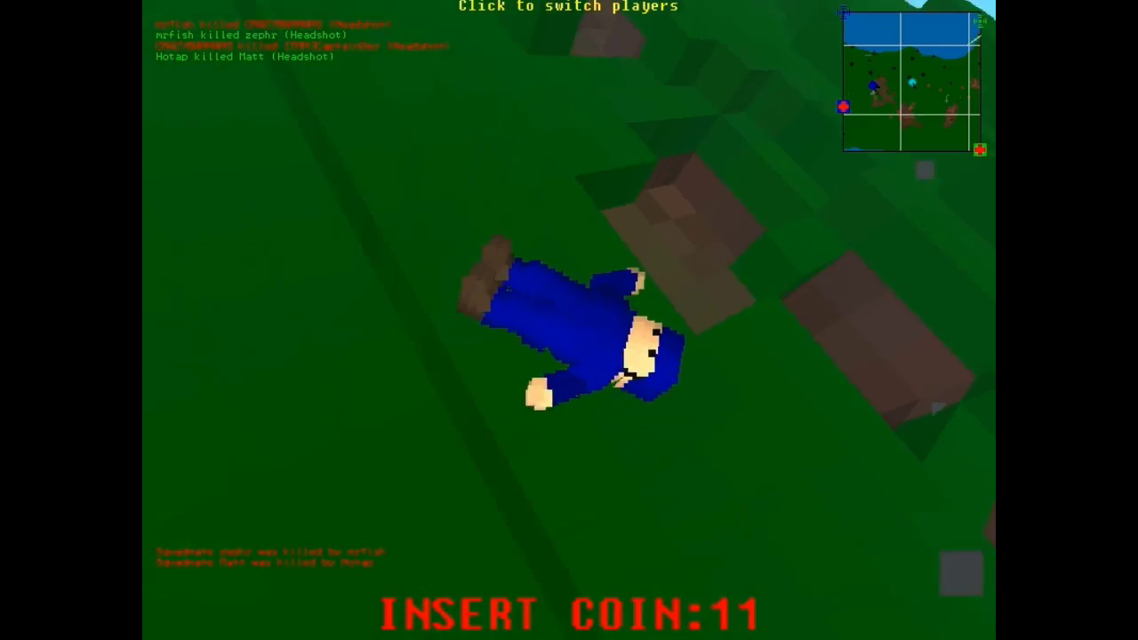
- Cycle the spectator view through several players while waiting to respawn
click(569, 320)
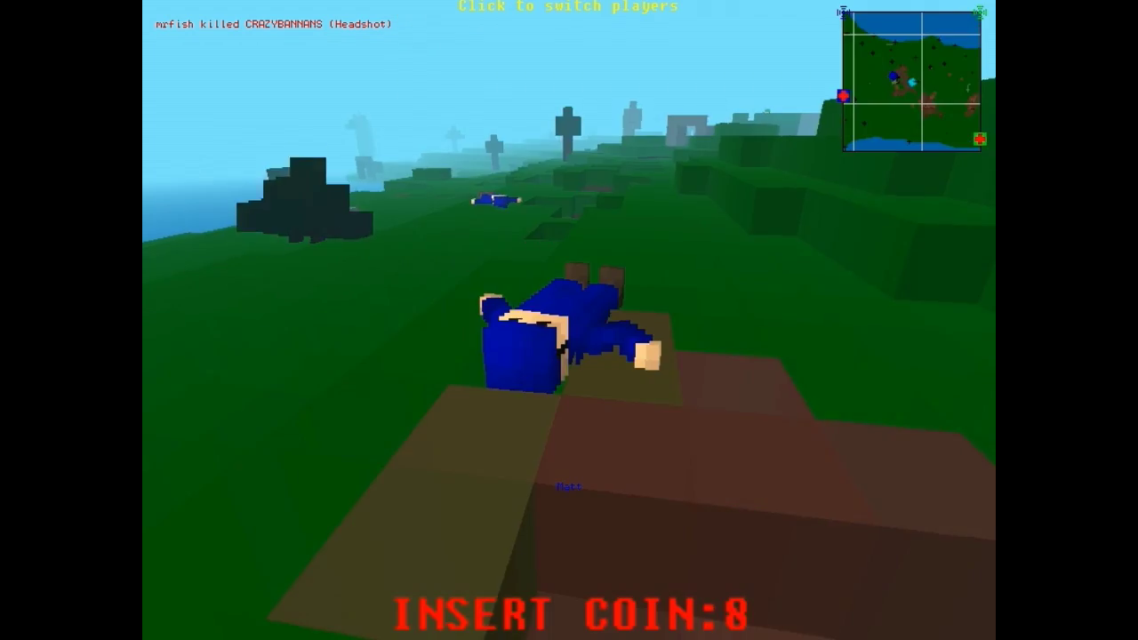
click(569, 320)
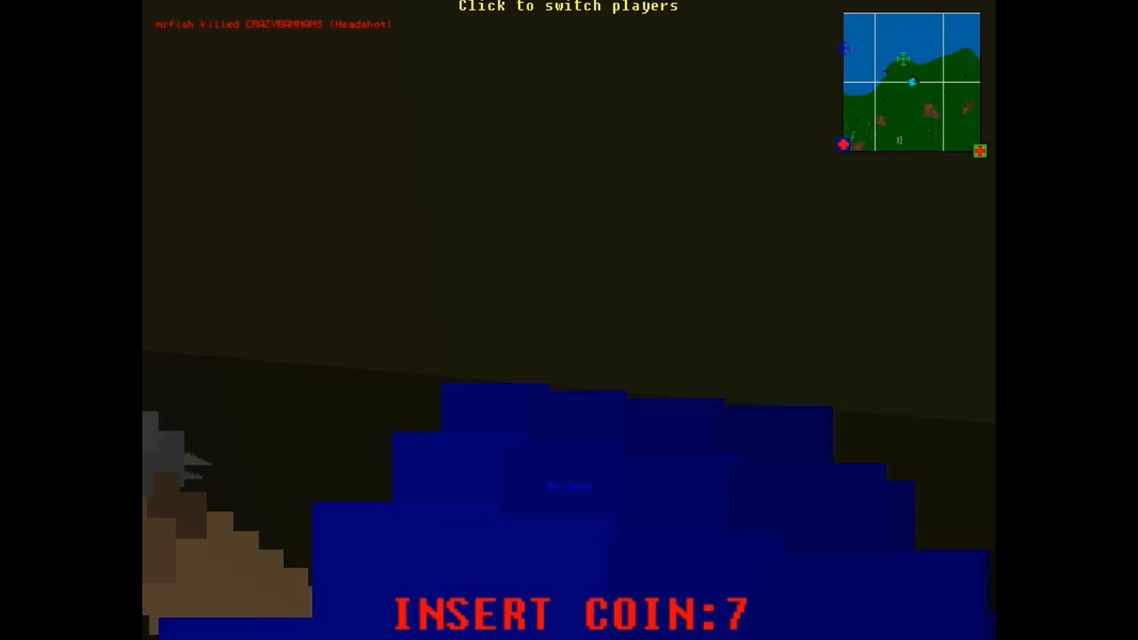
click(569, 320)
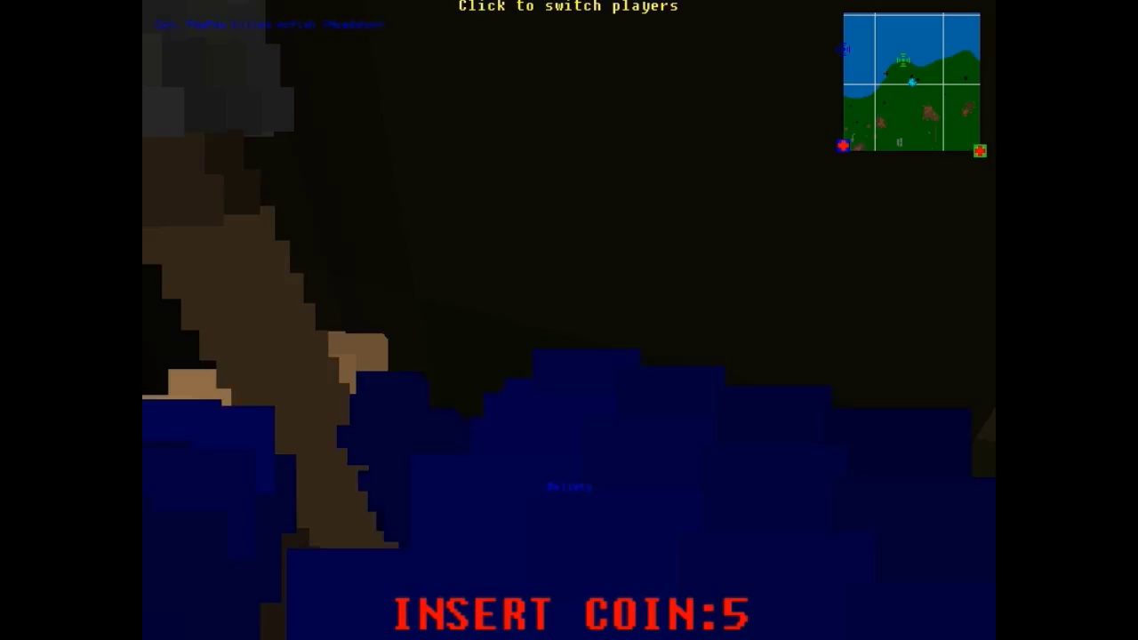
click(569, 320)
click(569, 320)
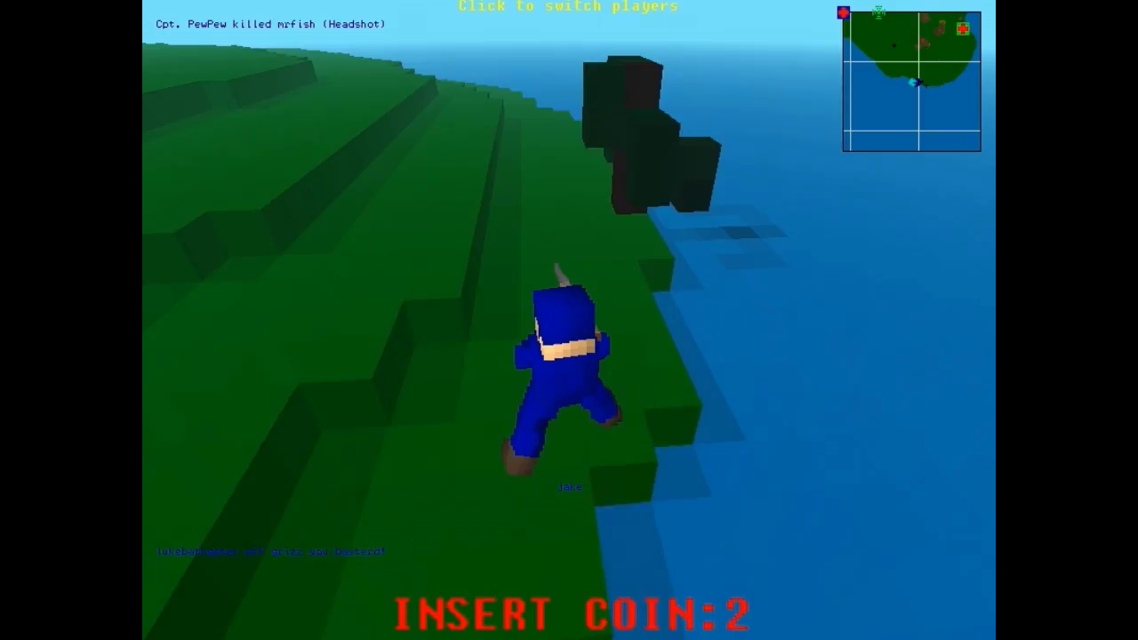
click(569, 320)
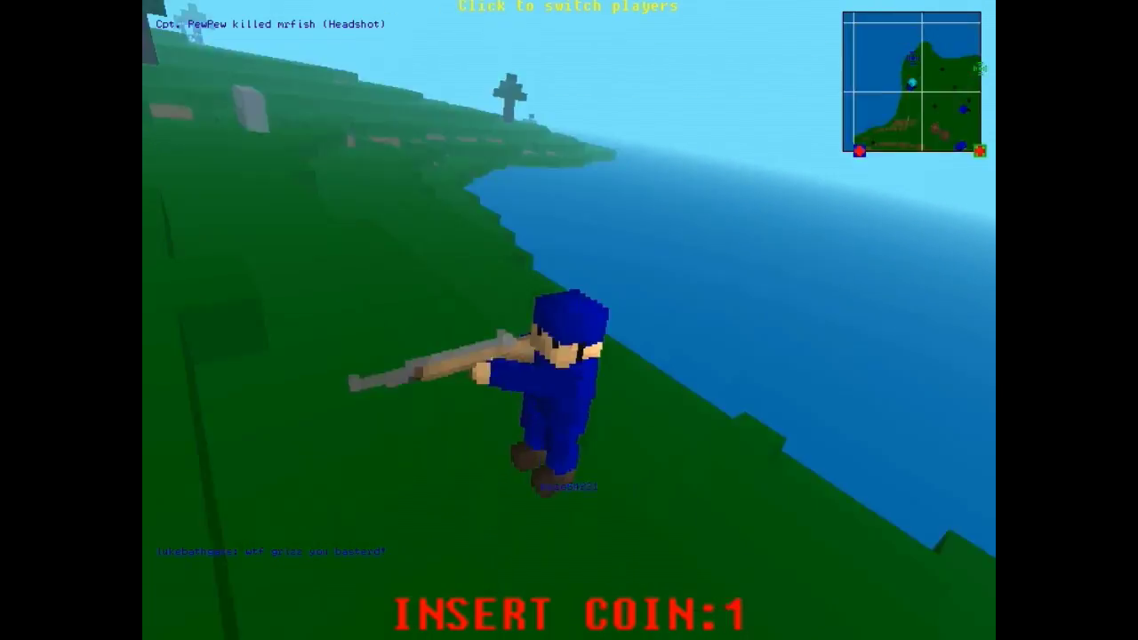
- Leave the trench toward the tower after respawning and check team scores
key(w)
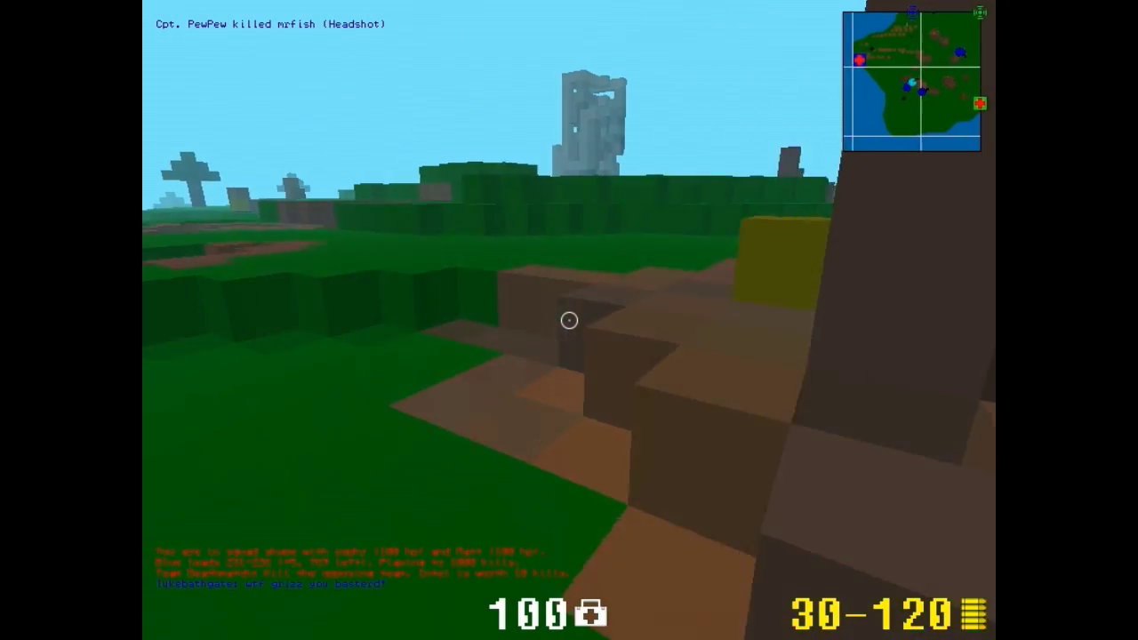
key(w)
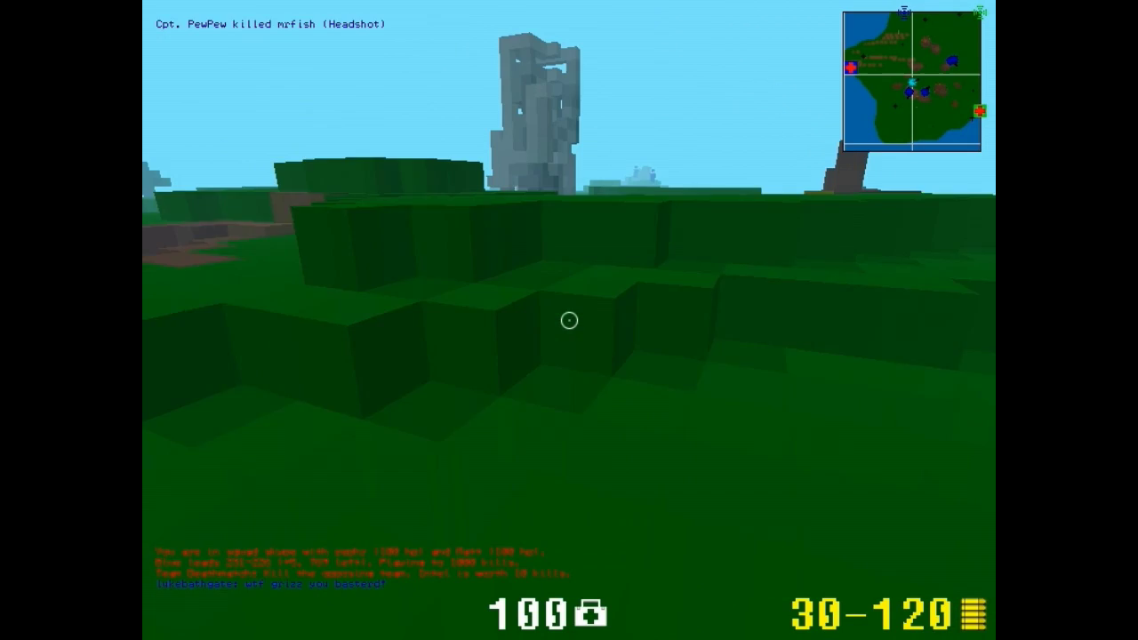
key(w)
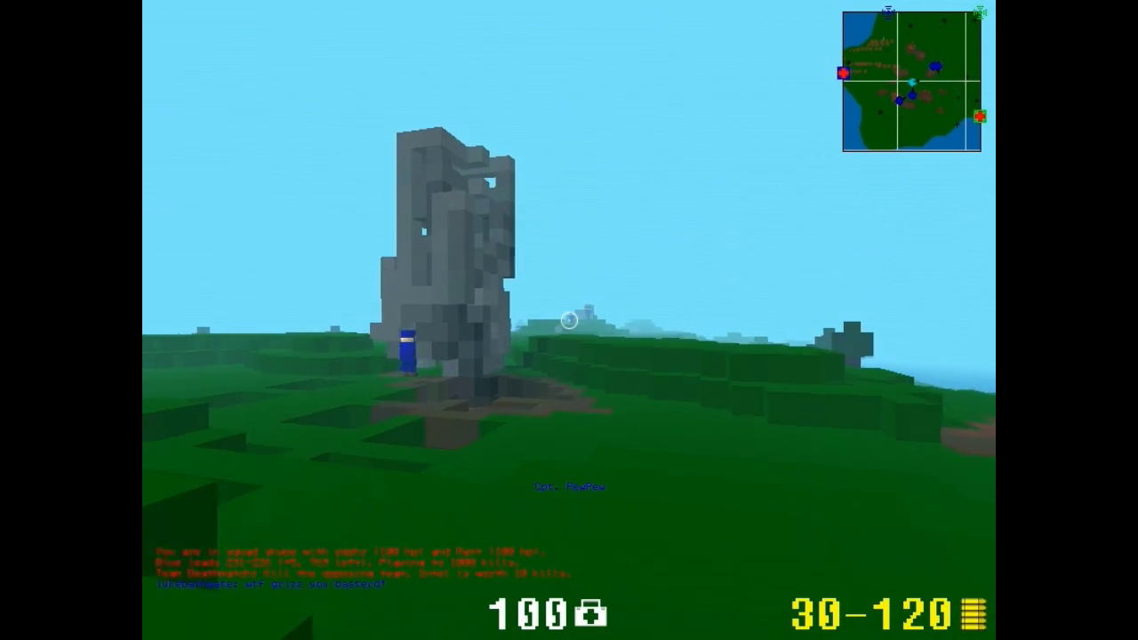
key(w)
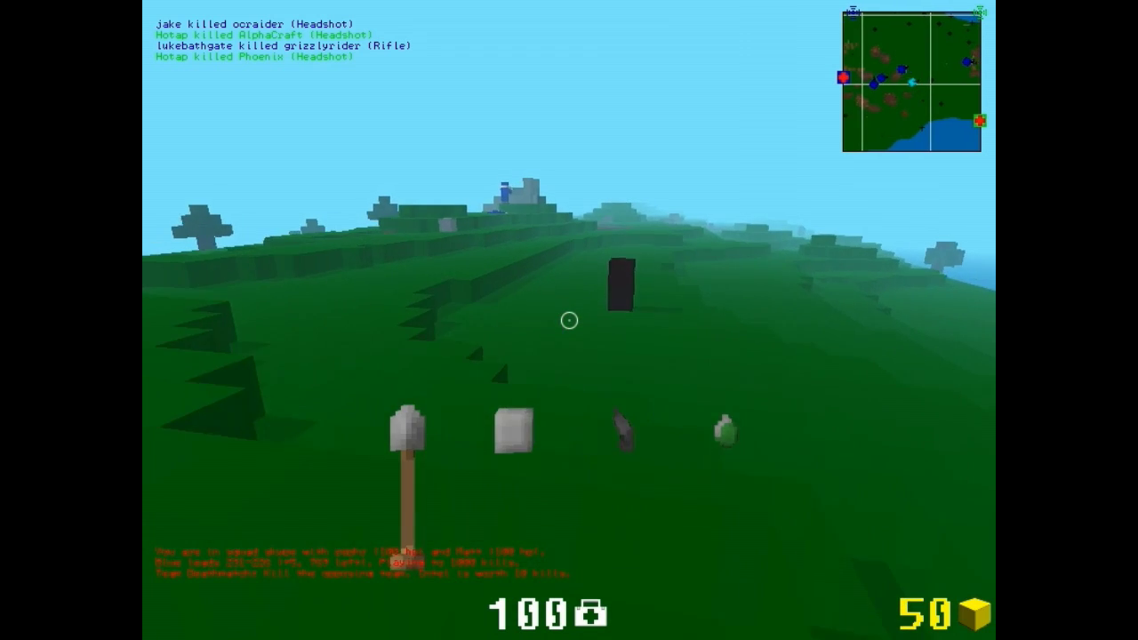
key(w)
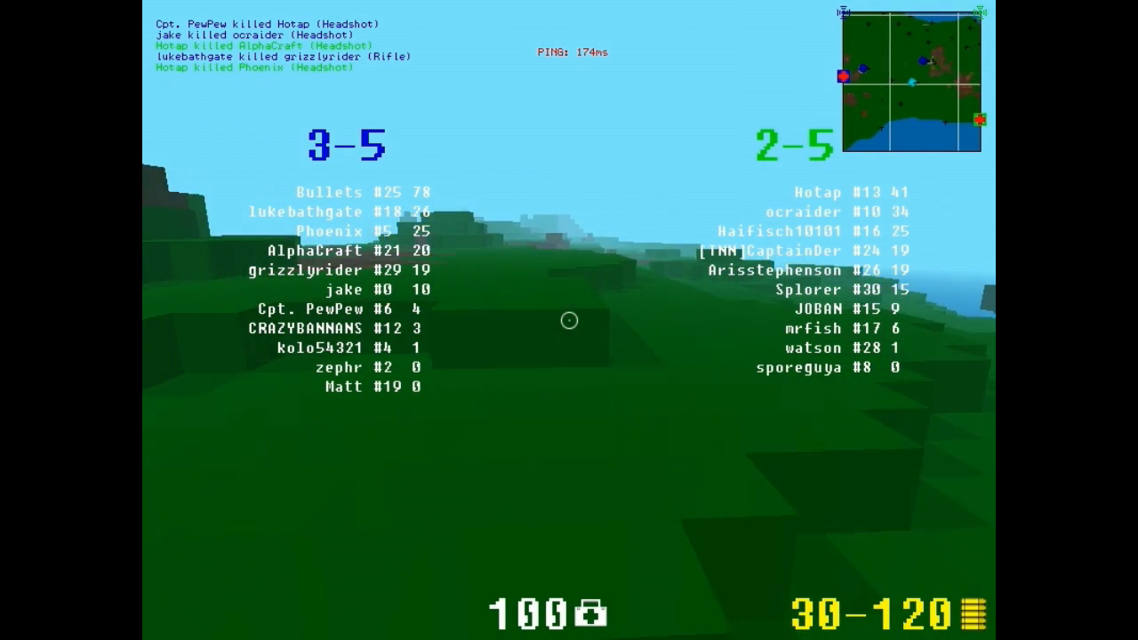
key(Tab)
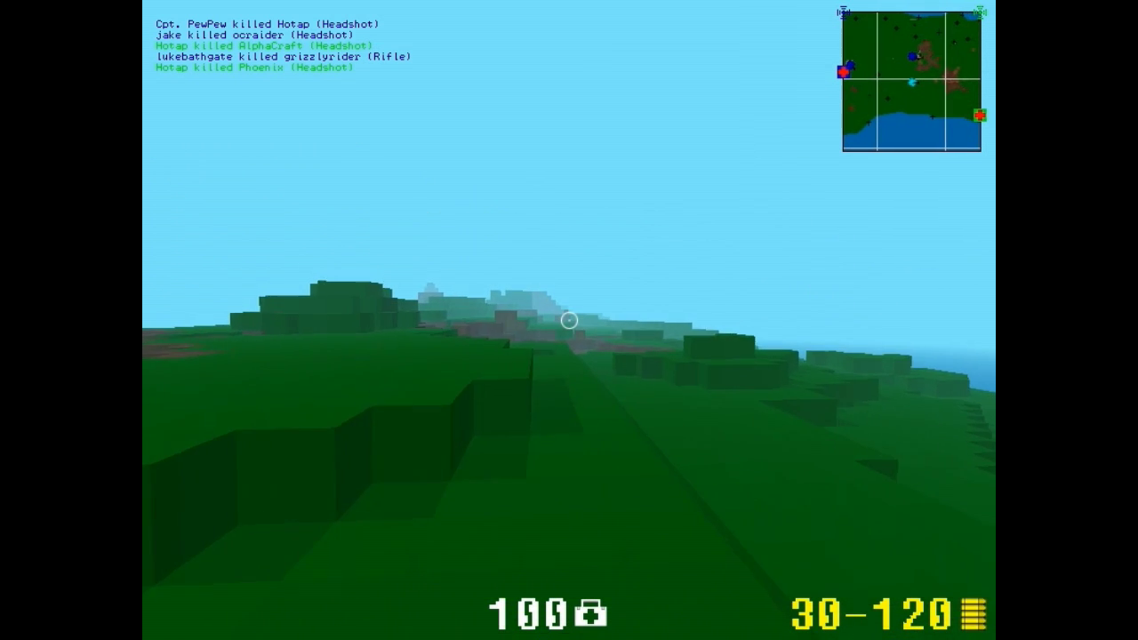
- Head past the grey tower across the grass and dirt hillside
key(w)
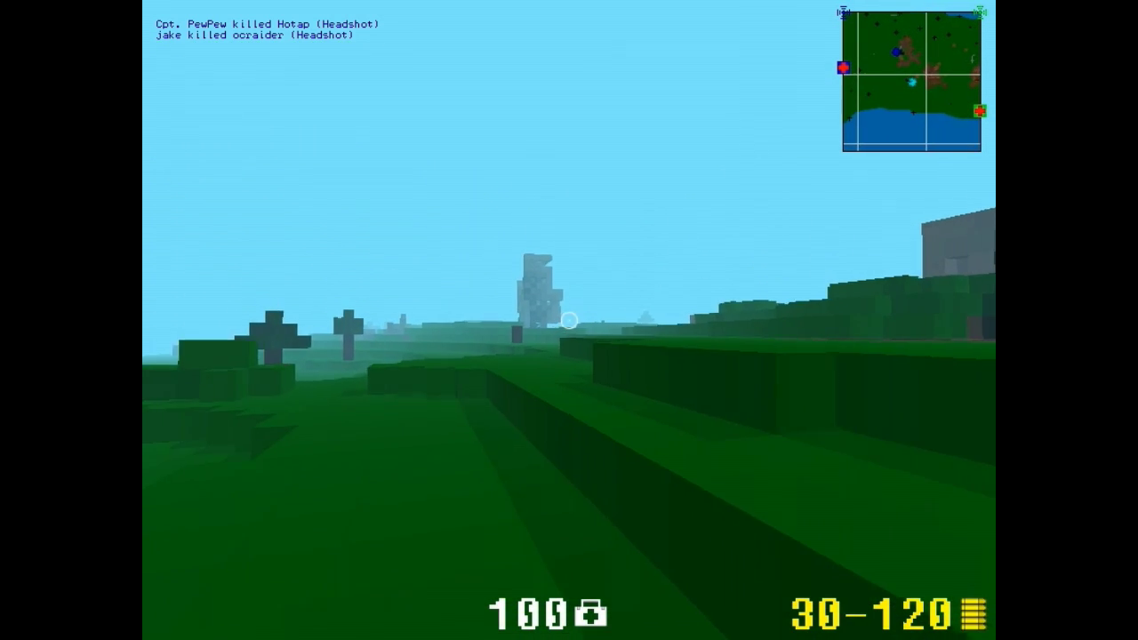
key(w)
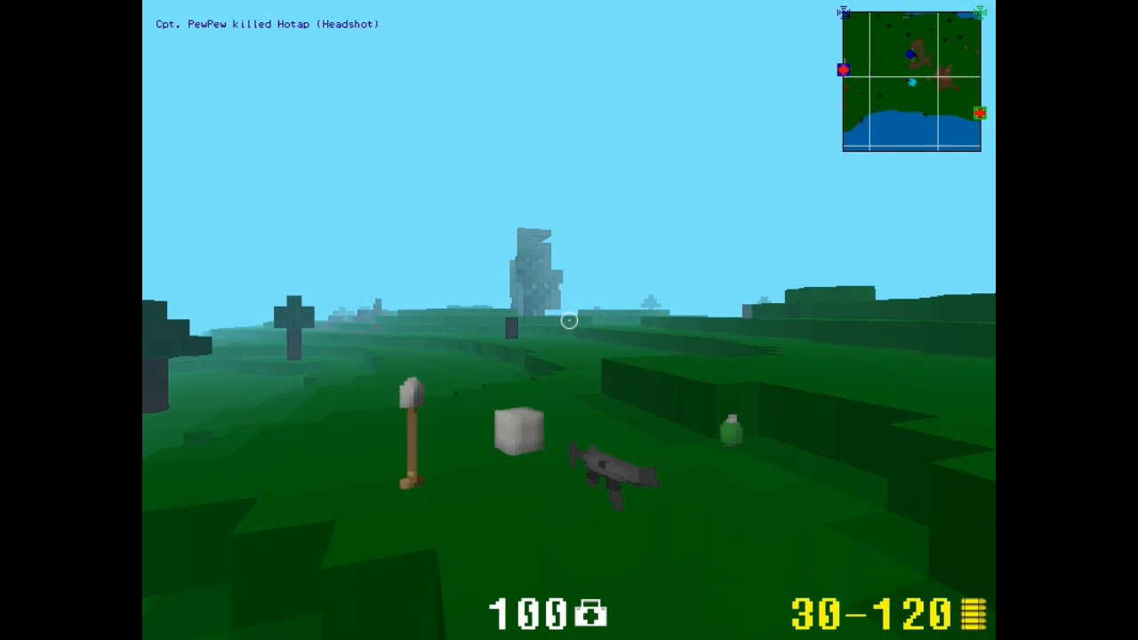
key(w)
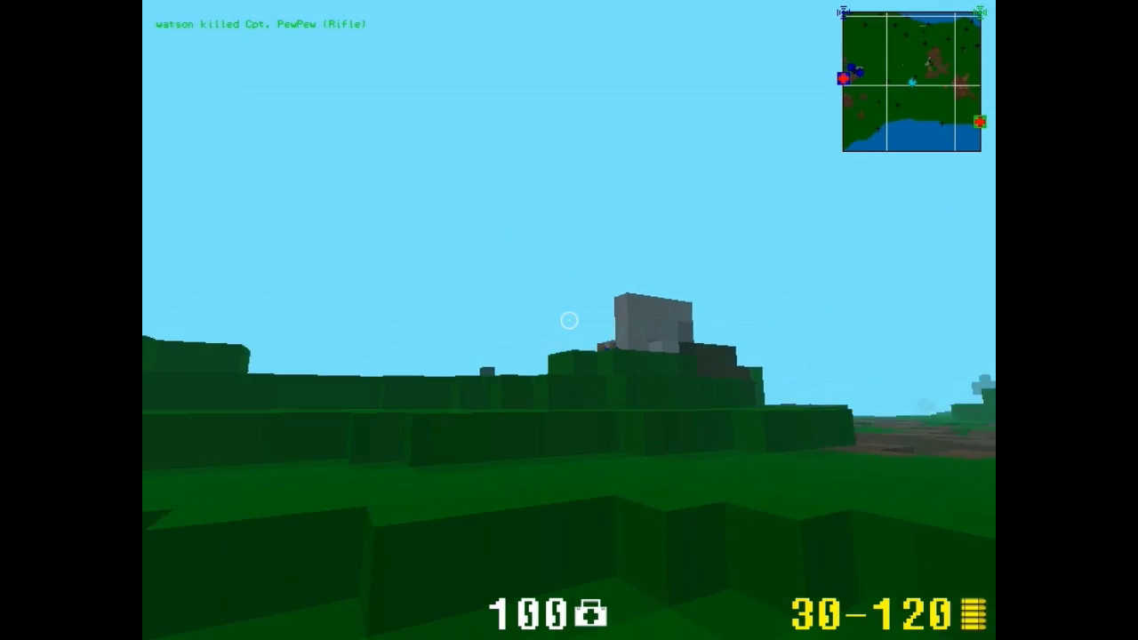
key(w)
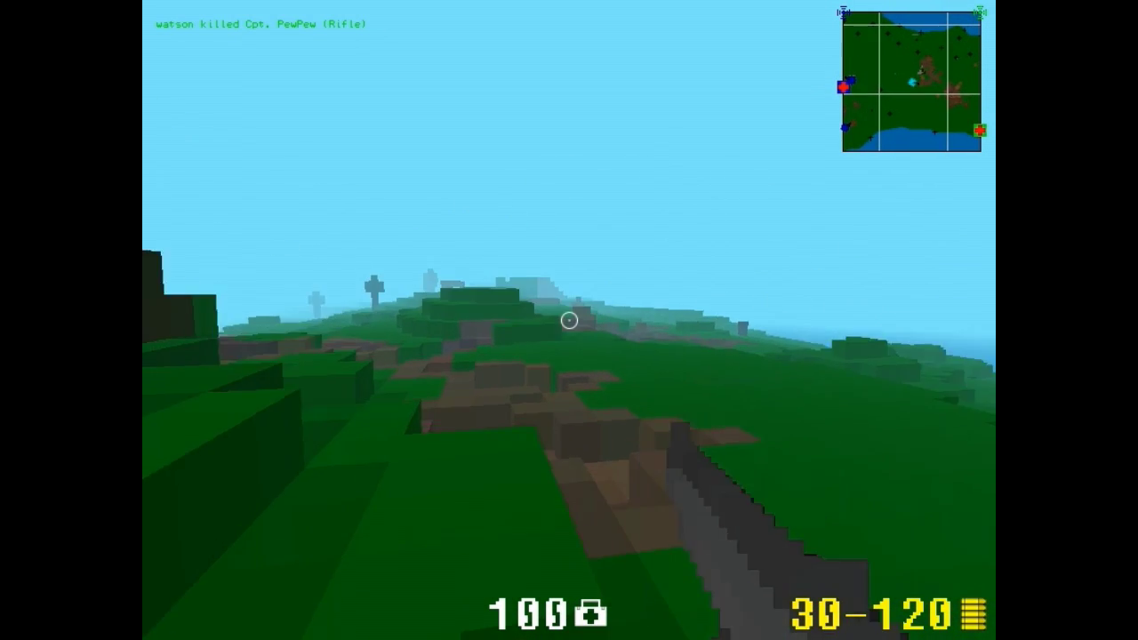
key(w)
key(w)
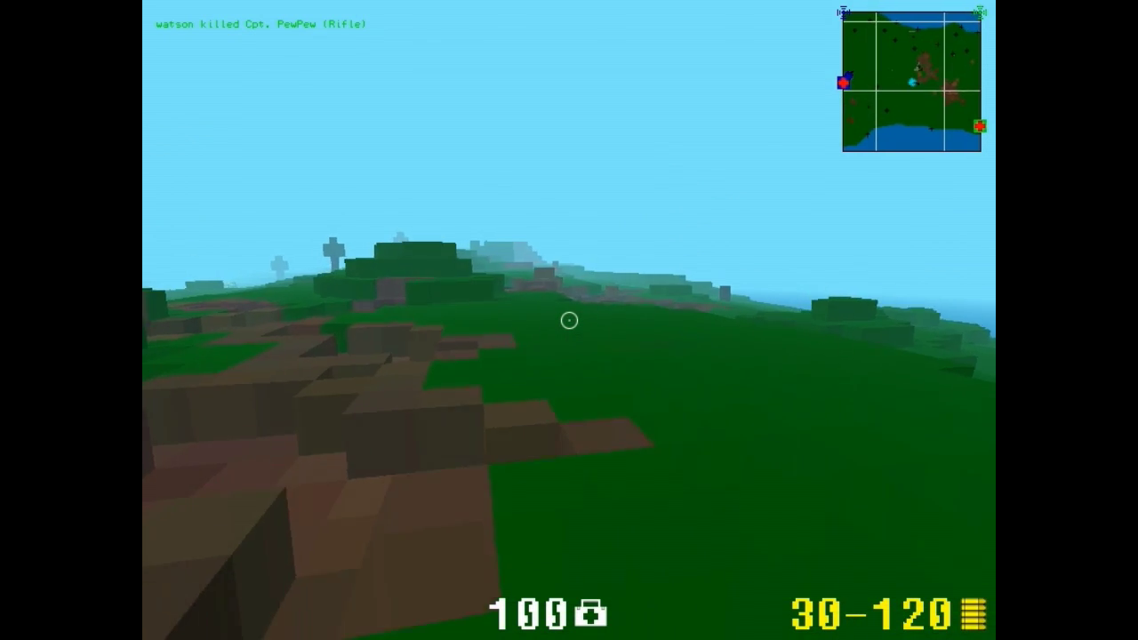
key(w)
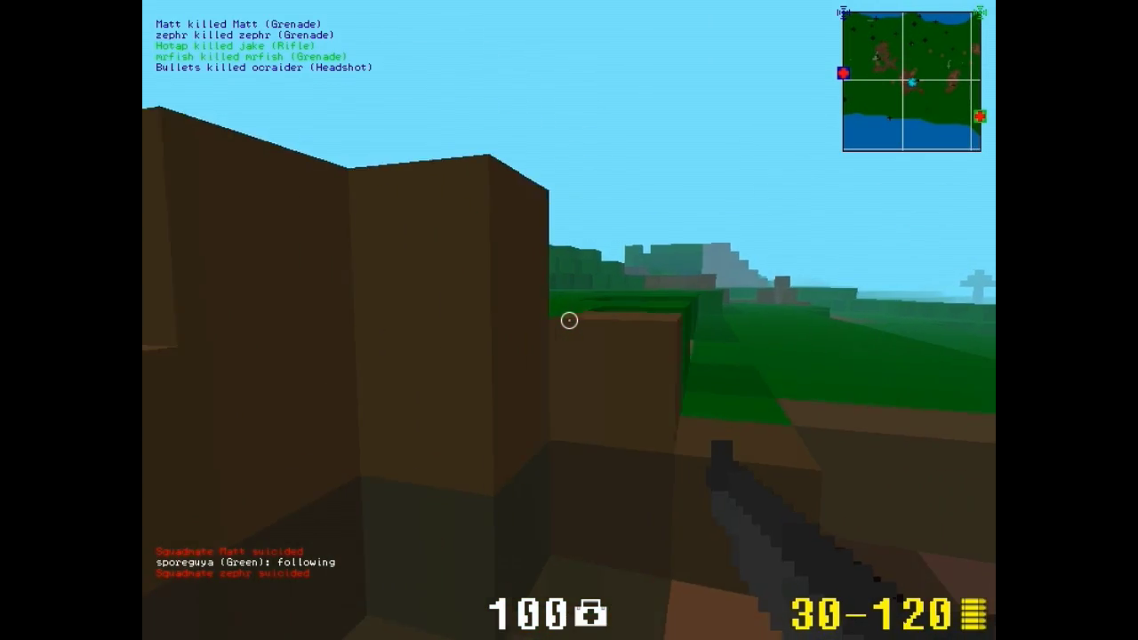
- Go through the dark block corridor and emerge with the rifle ready
key(w)
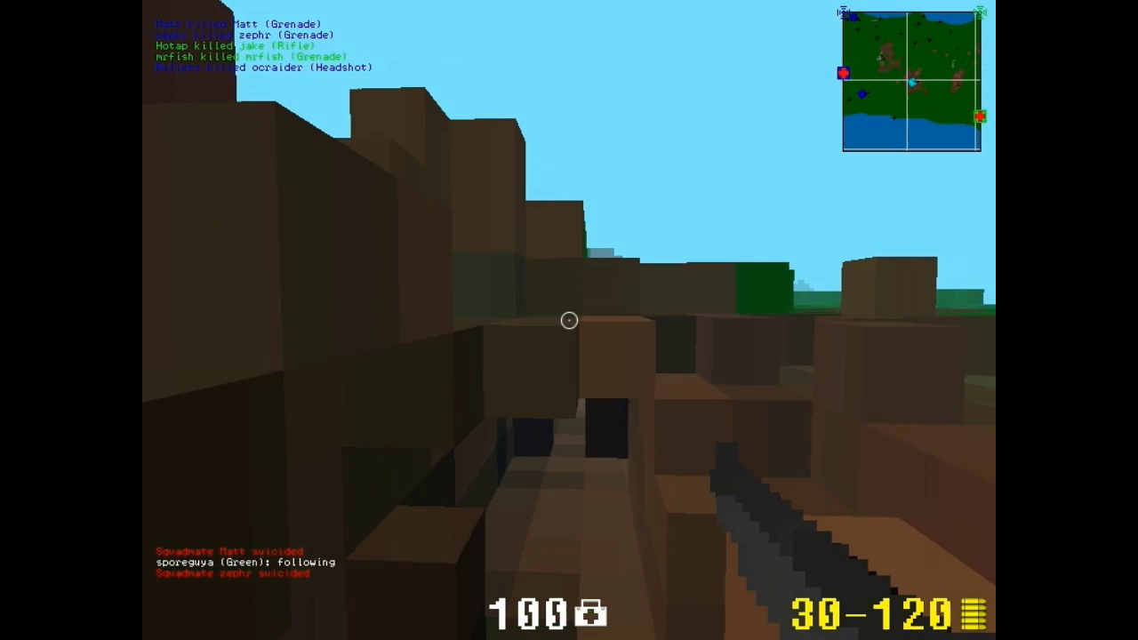
key(w)
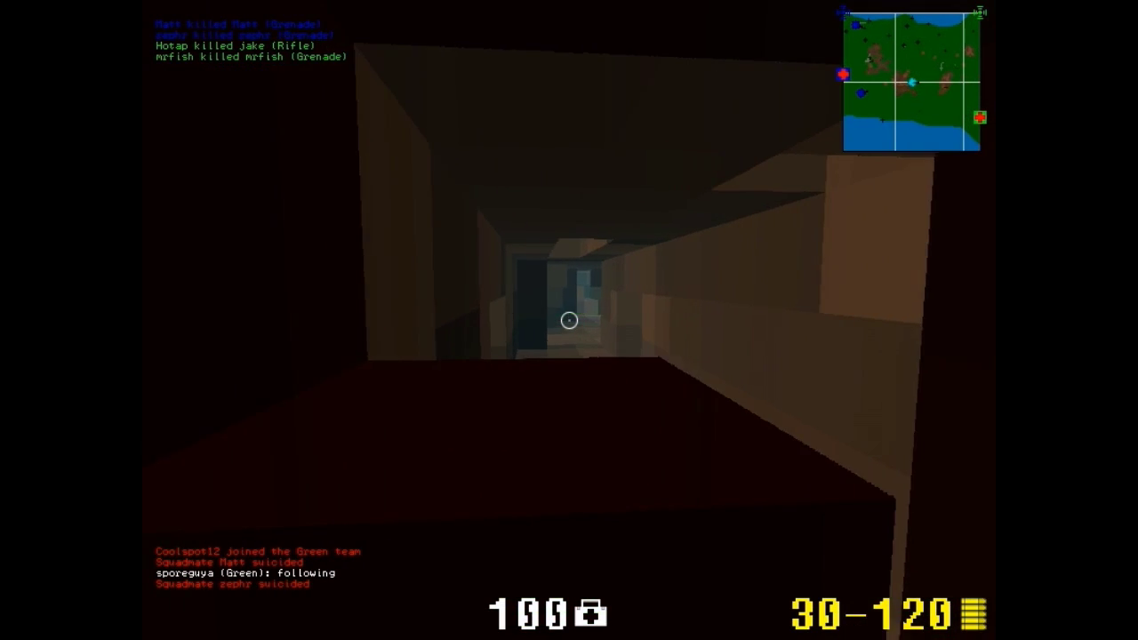
key(w)
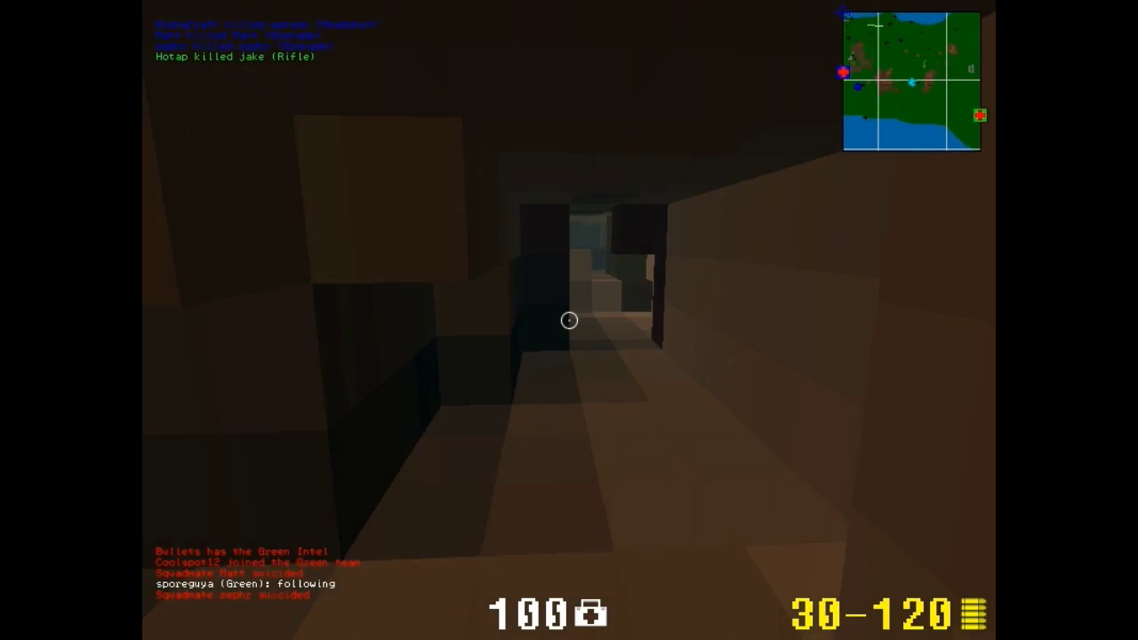
key(3)
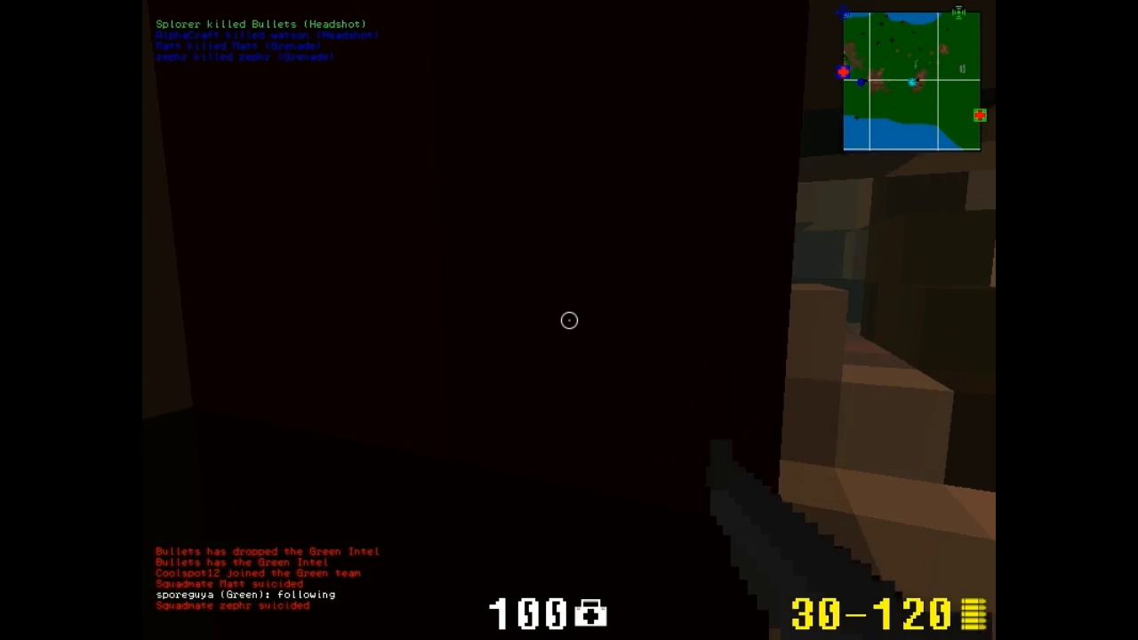
key(3)
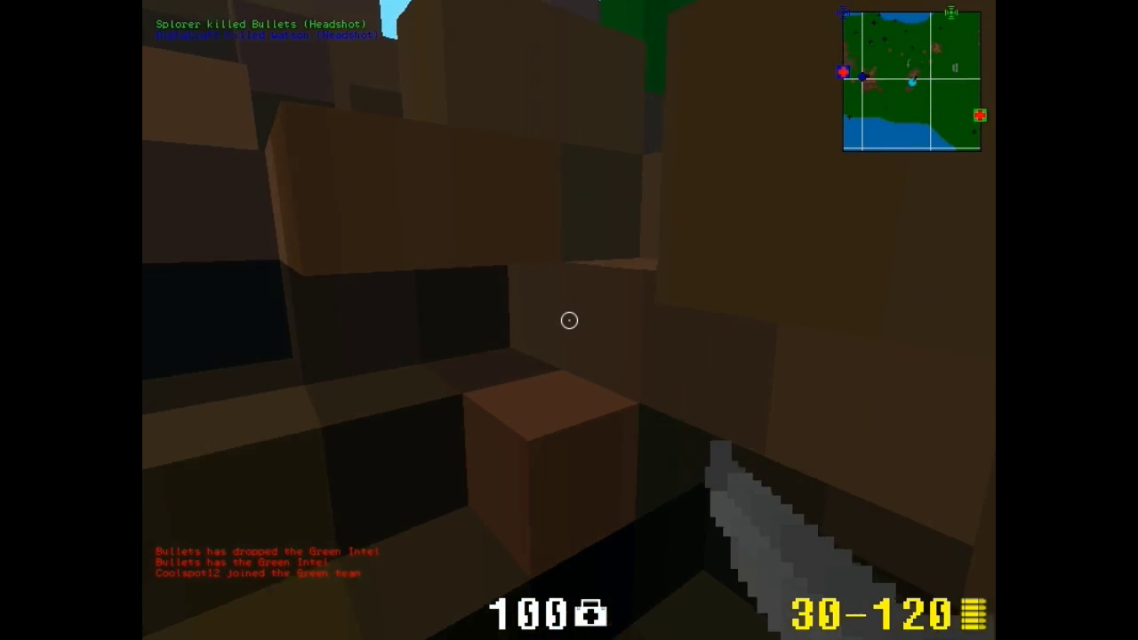
key(w)
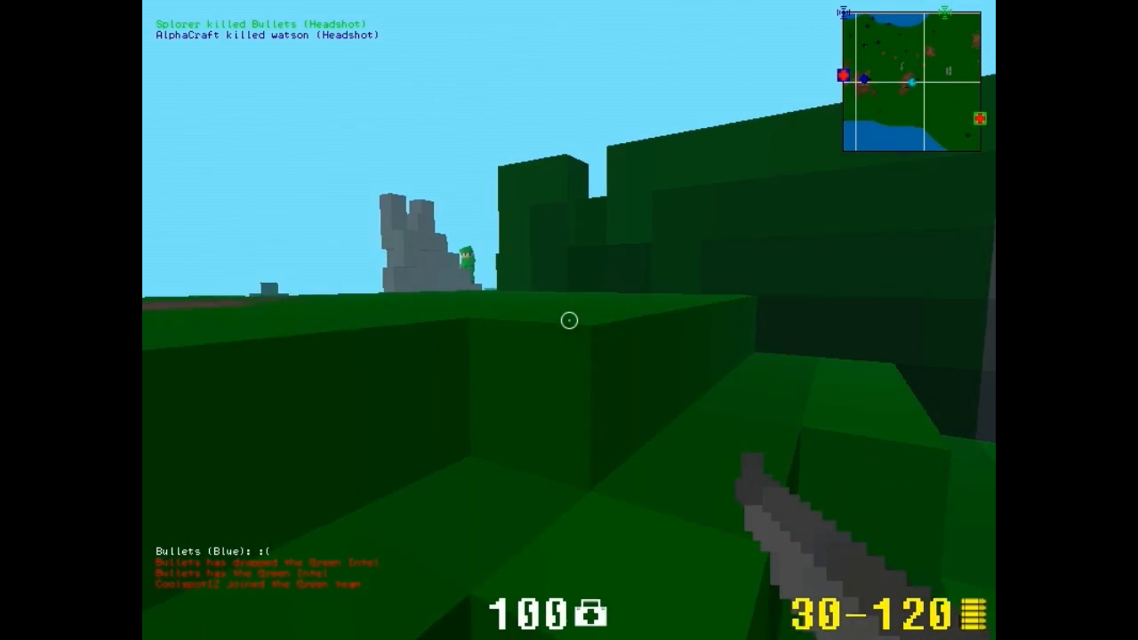
- Aim at a green player, check scores, and cross the field scoped in
right_click(569, 319)
right_click(569, 320)
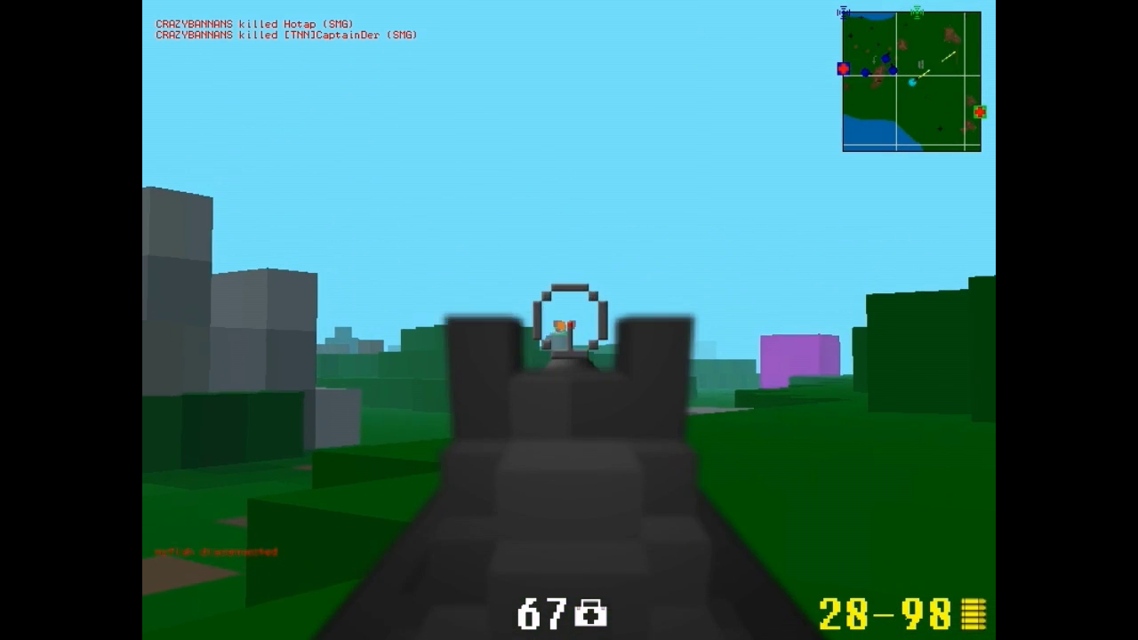
key(Tab)
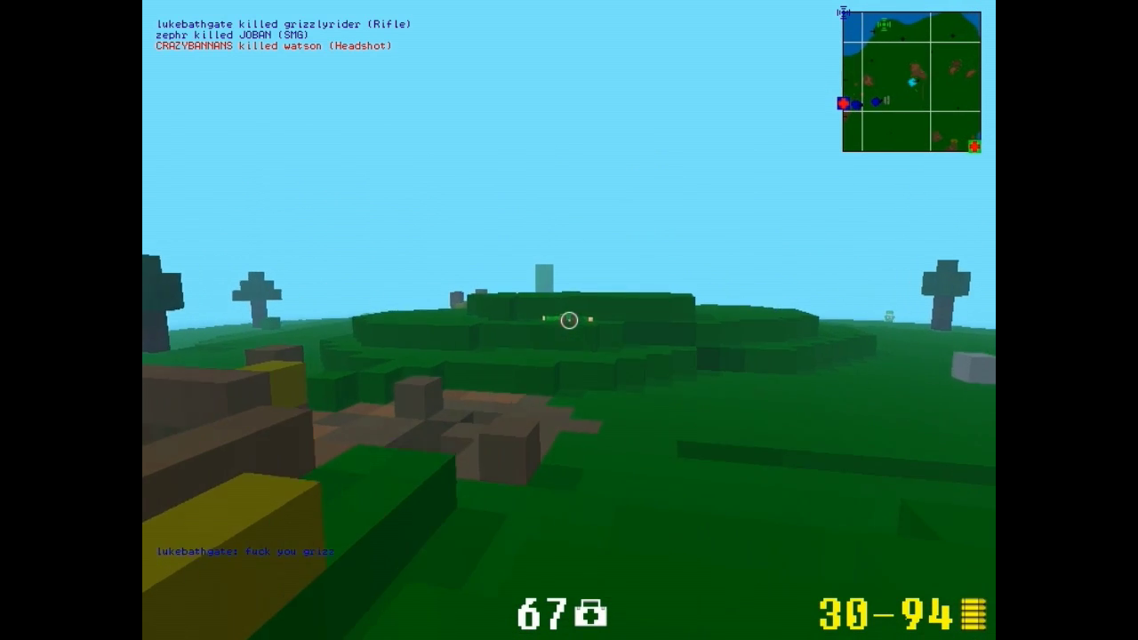
key(w)
key(w)
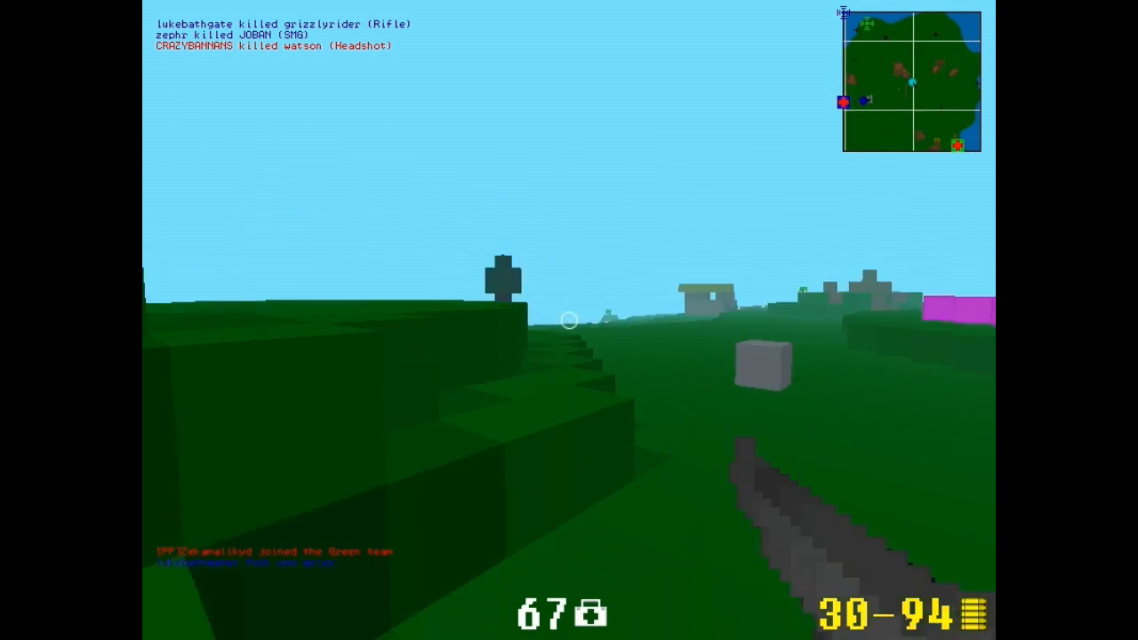
right_click(569, 320)
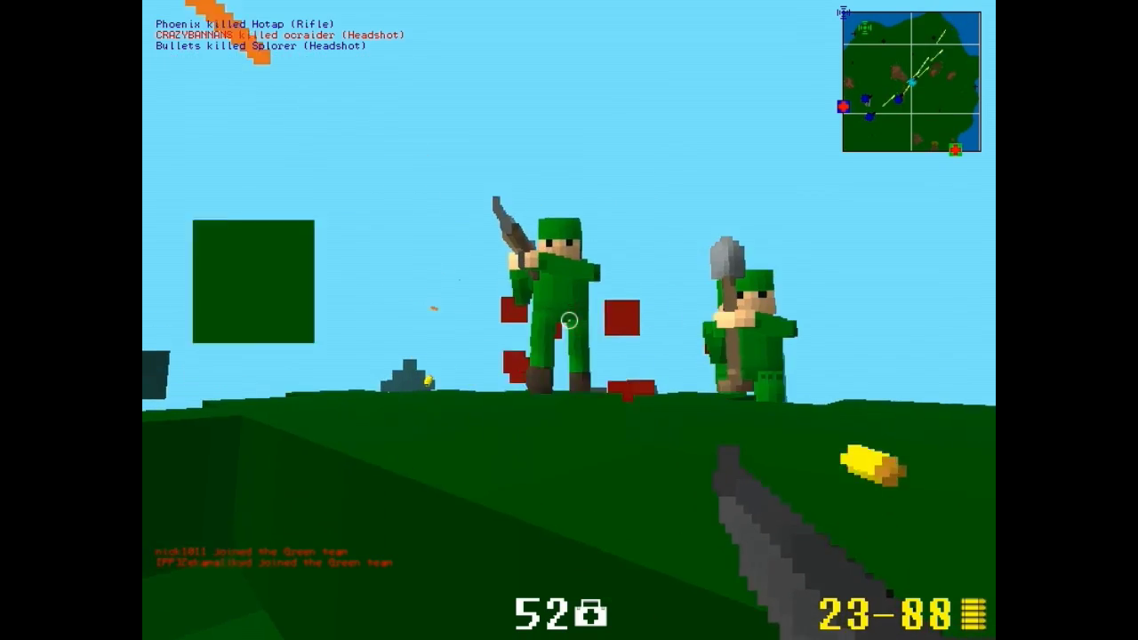
- Fire repeatedly at the green soldiers ahead
click(569, 320)
click(568, 320)
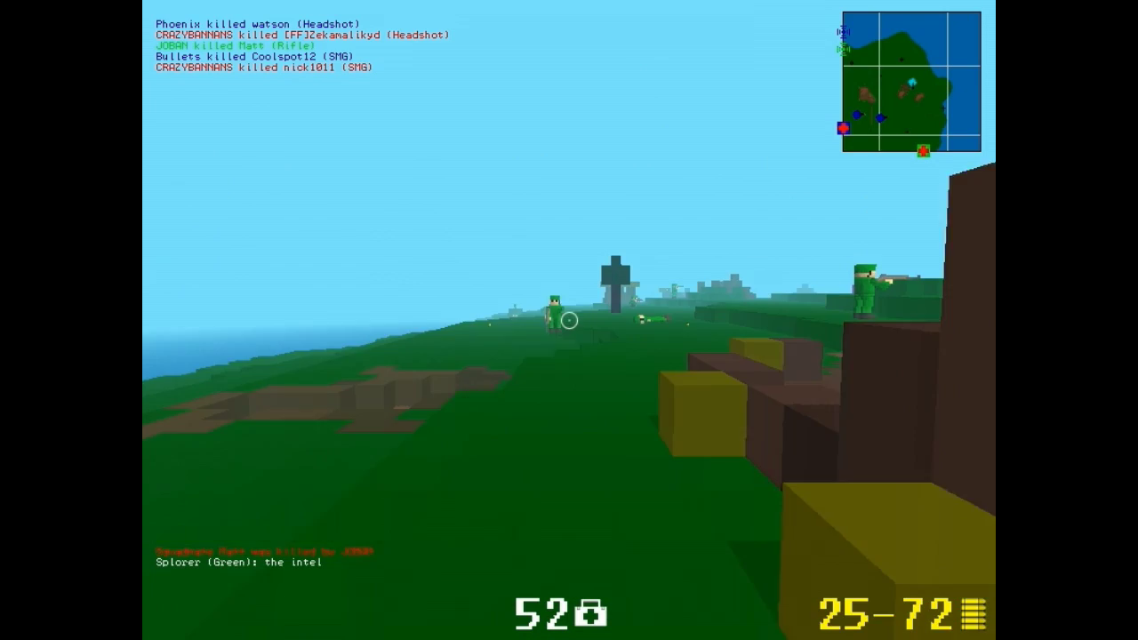
click(569, 320)
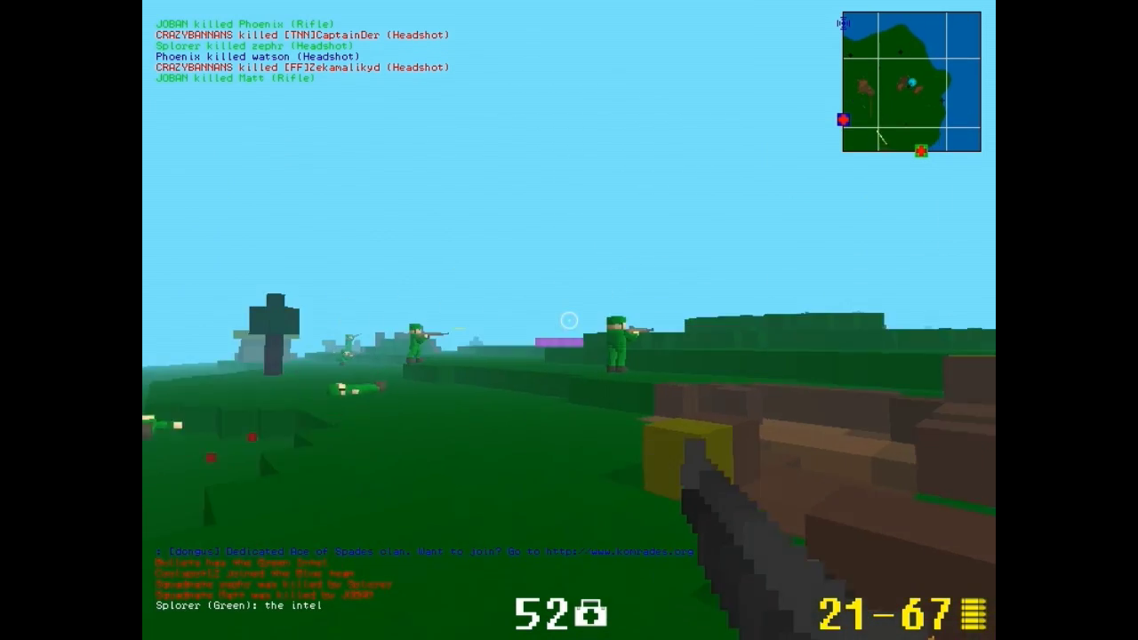
click(569, 320)
click(569, 320)
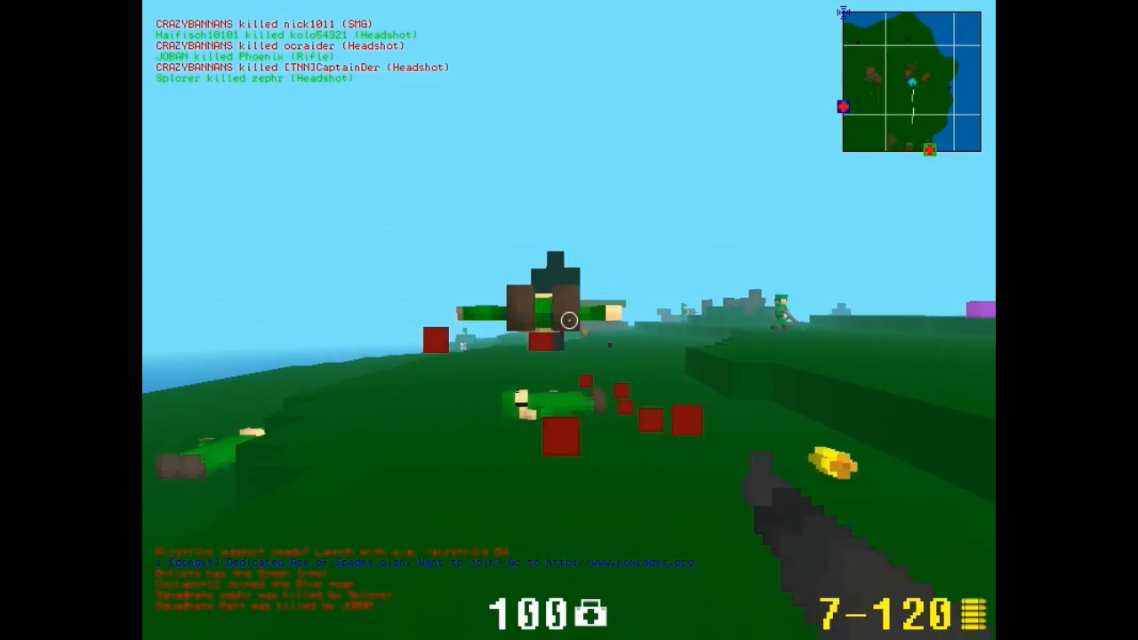
right_click(569, 320)
click(569, 320)
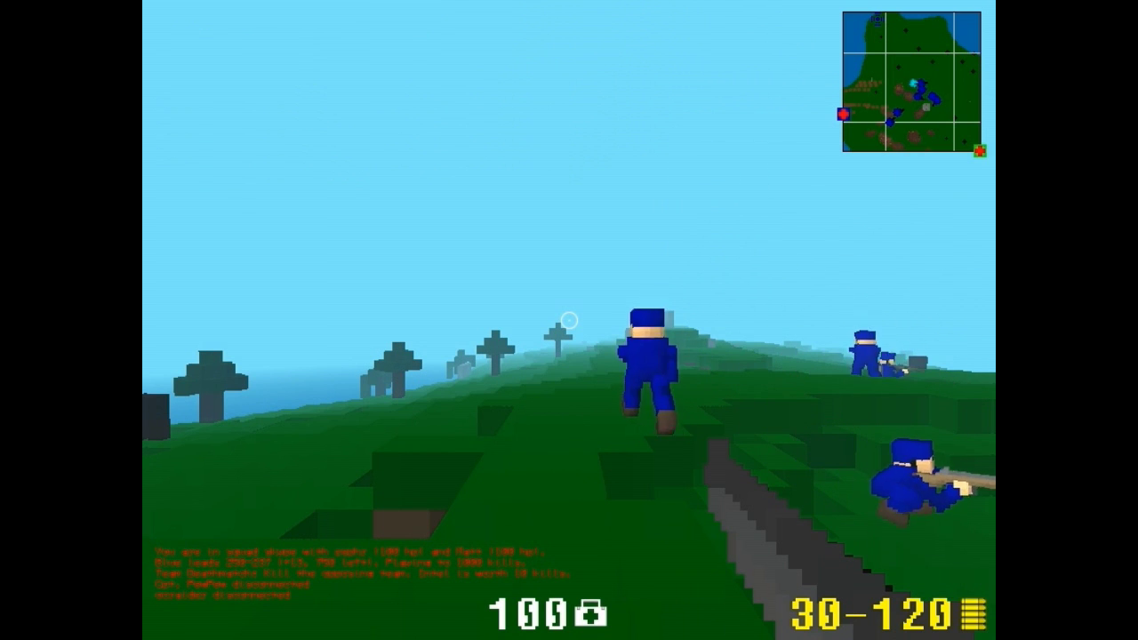
- Advance over the hill toward the grey building, glancing at the scores
key(w)
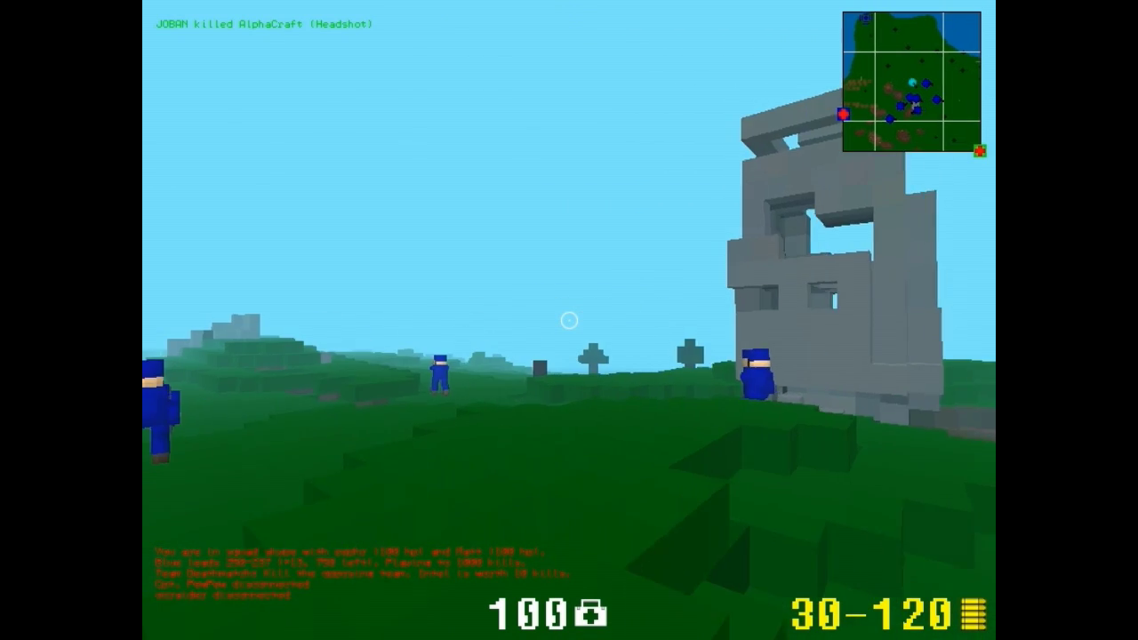
key(w)
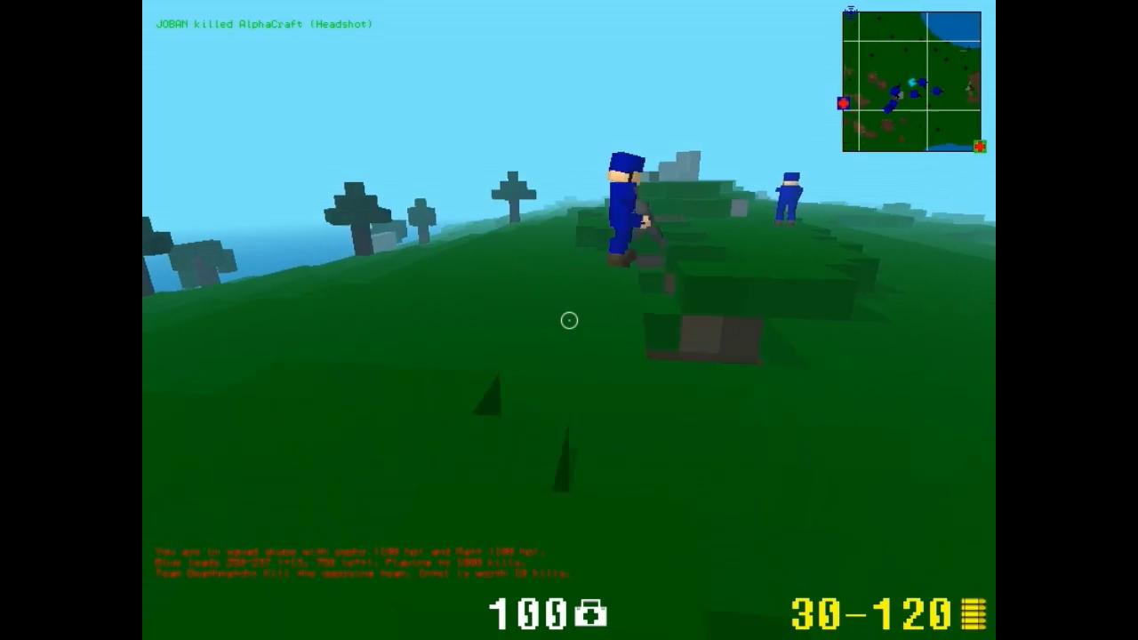
key(Tab)
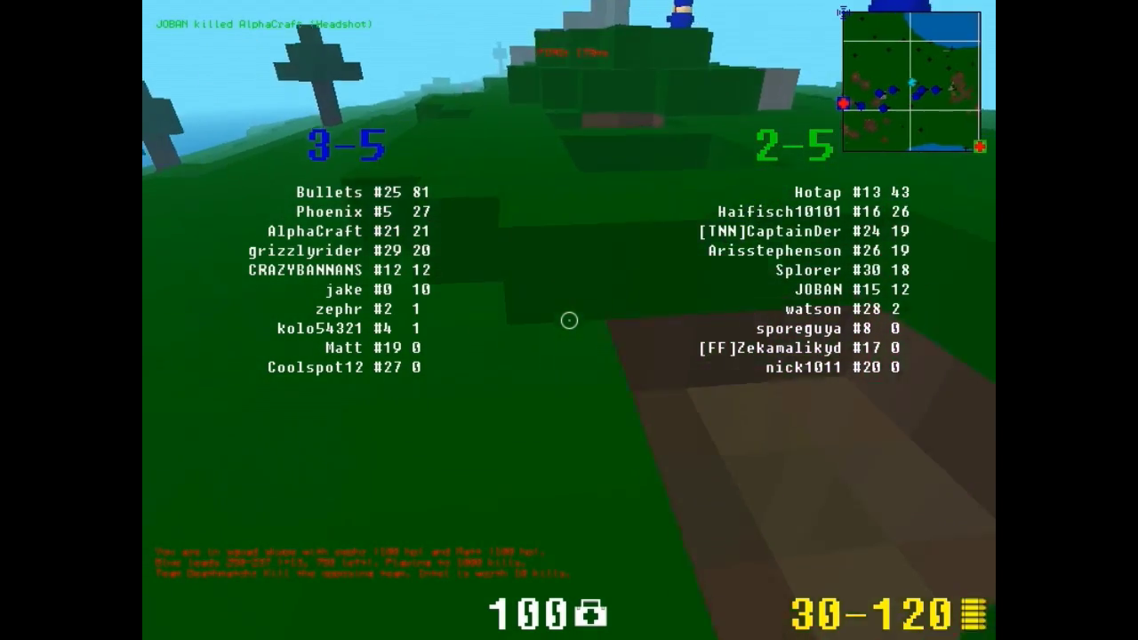
key(Tab)
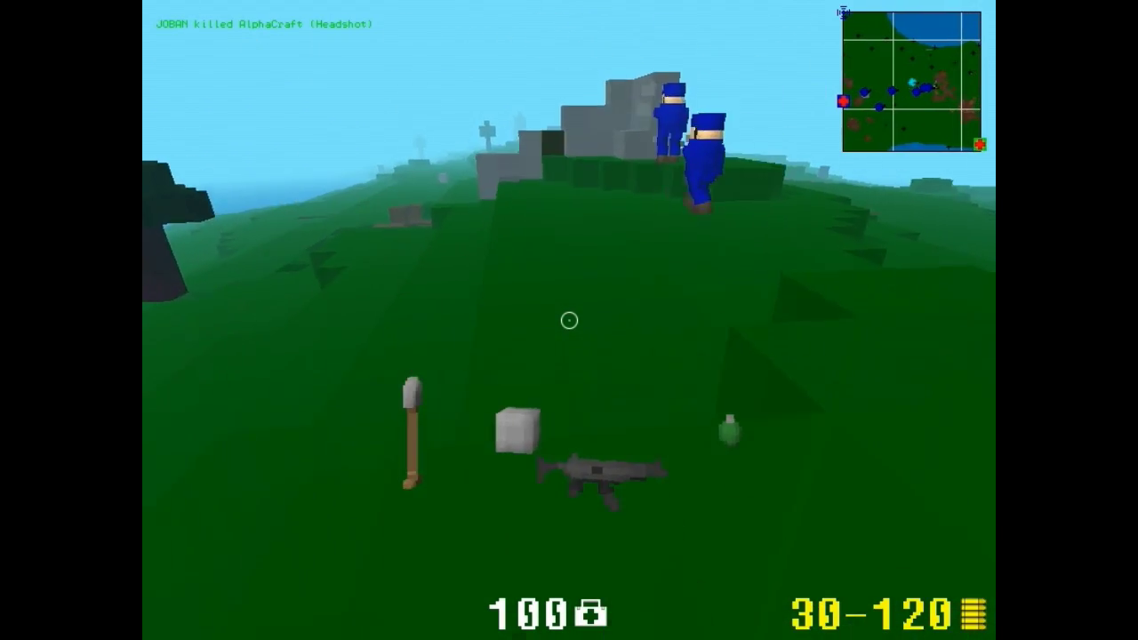
- Walk through the trench past a teammate and aim at an enemy
key(w)
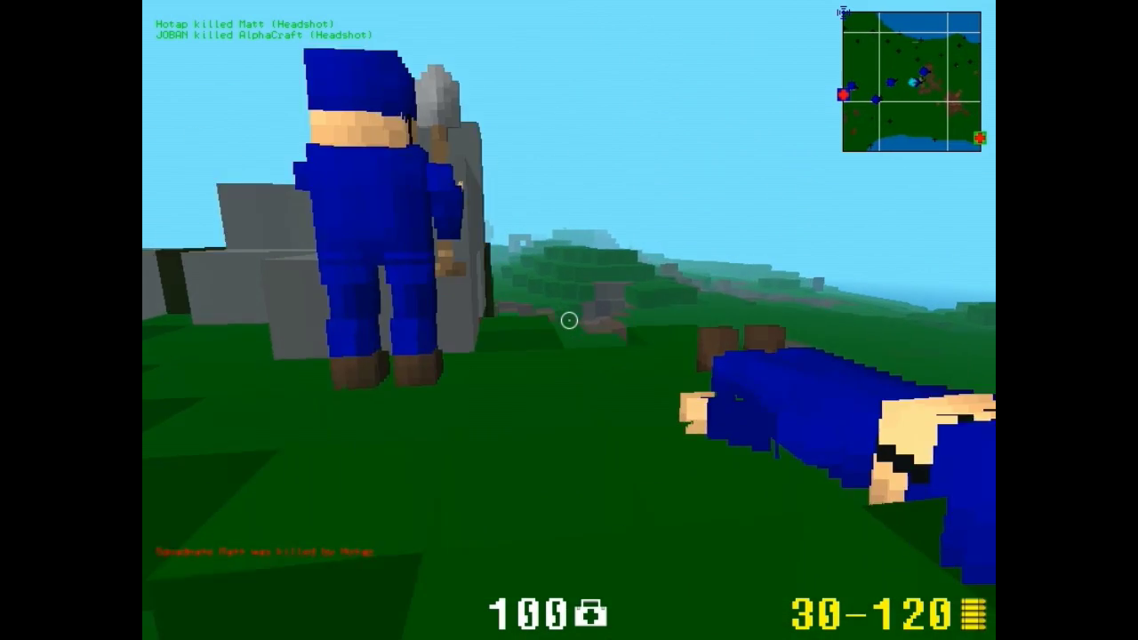
key(w)
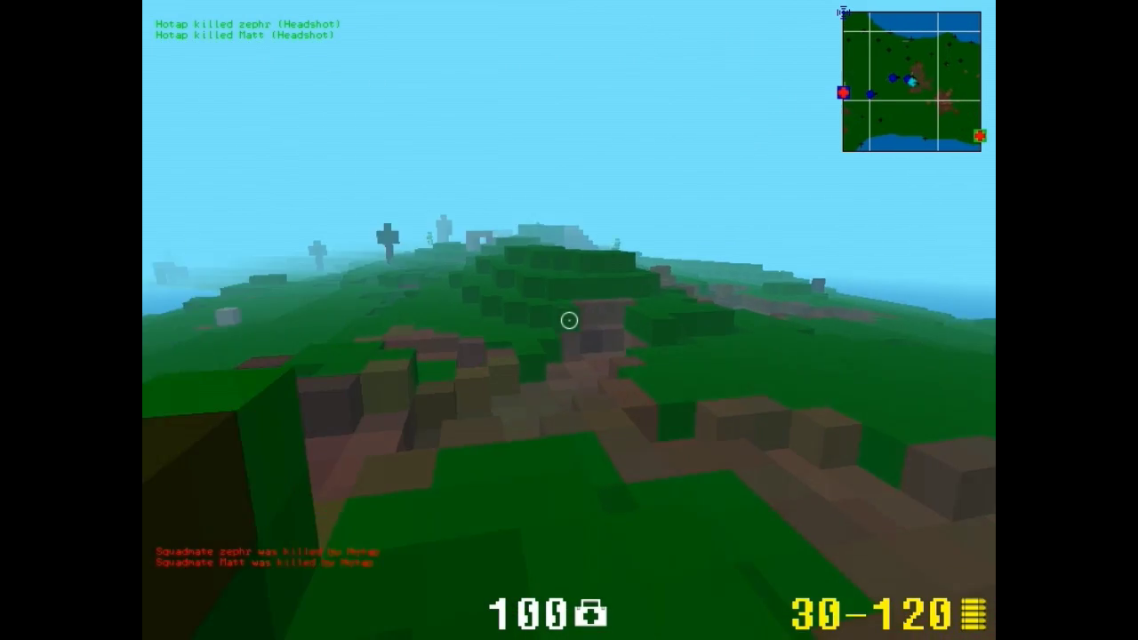
key(w)
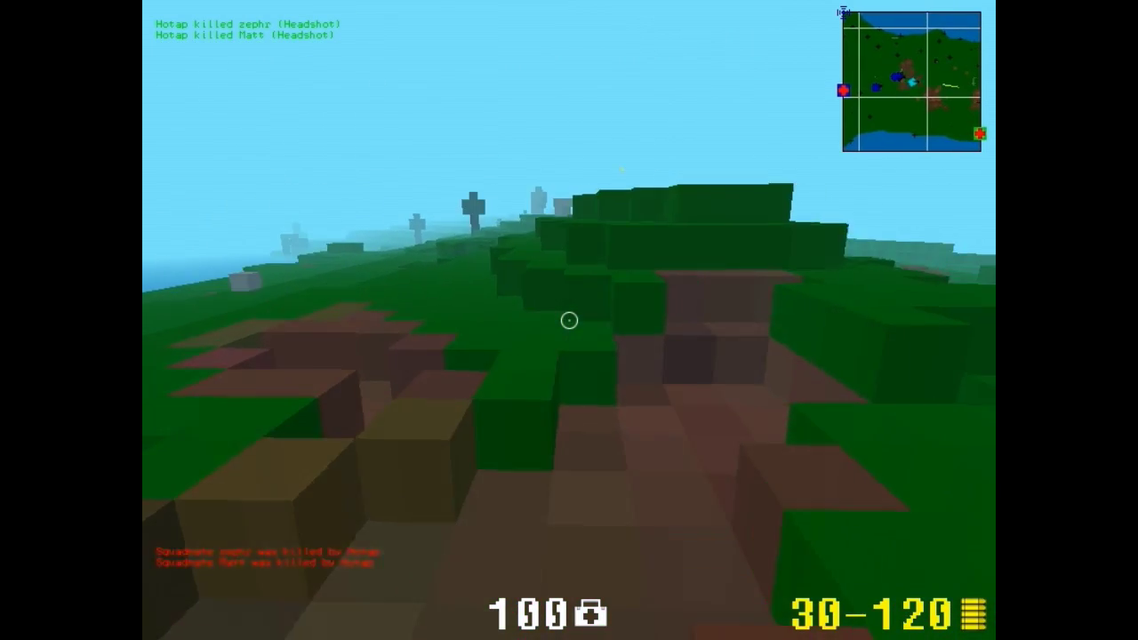
key(w)
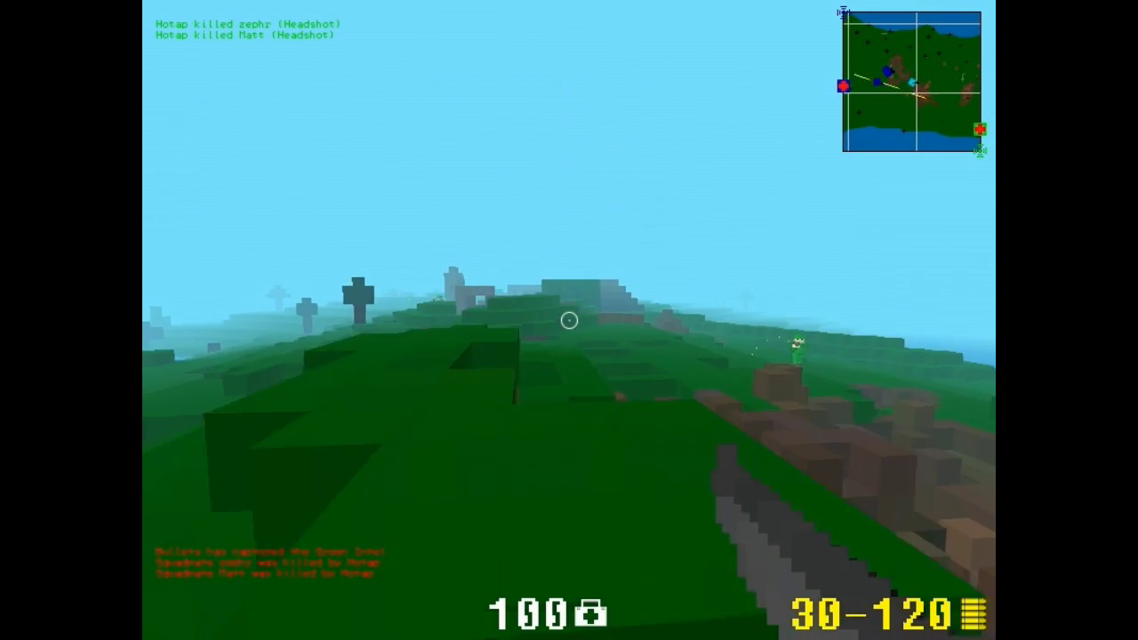
right_click(569, 320)
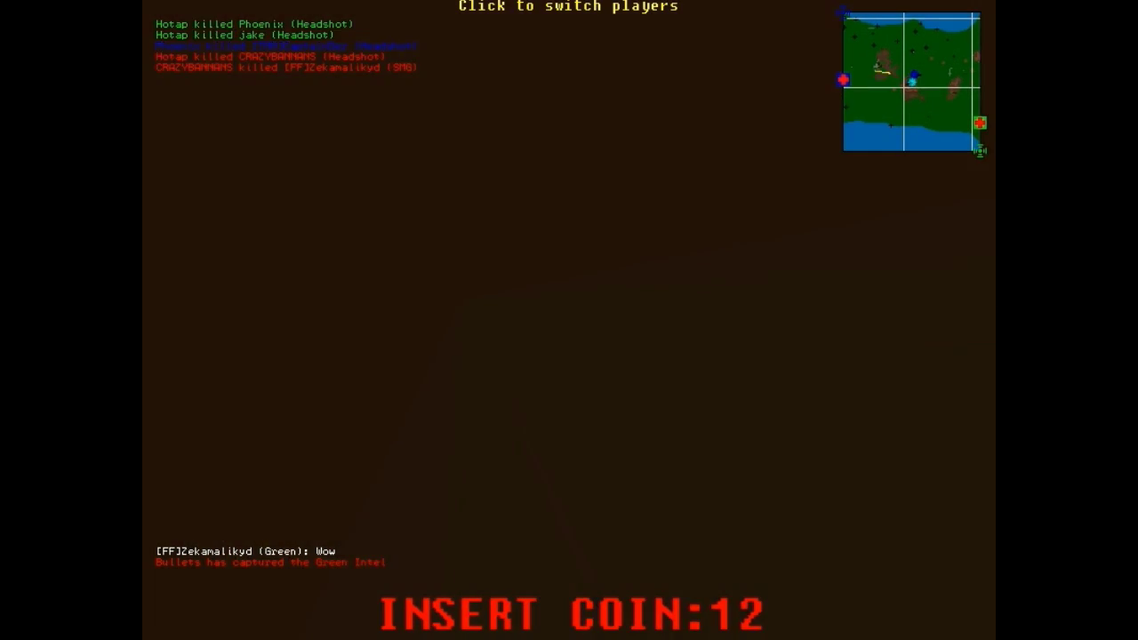
- Spectate blue teammates while respawning, then advance past a teammate
click(569, 320)
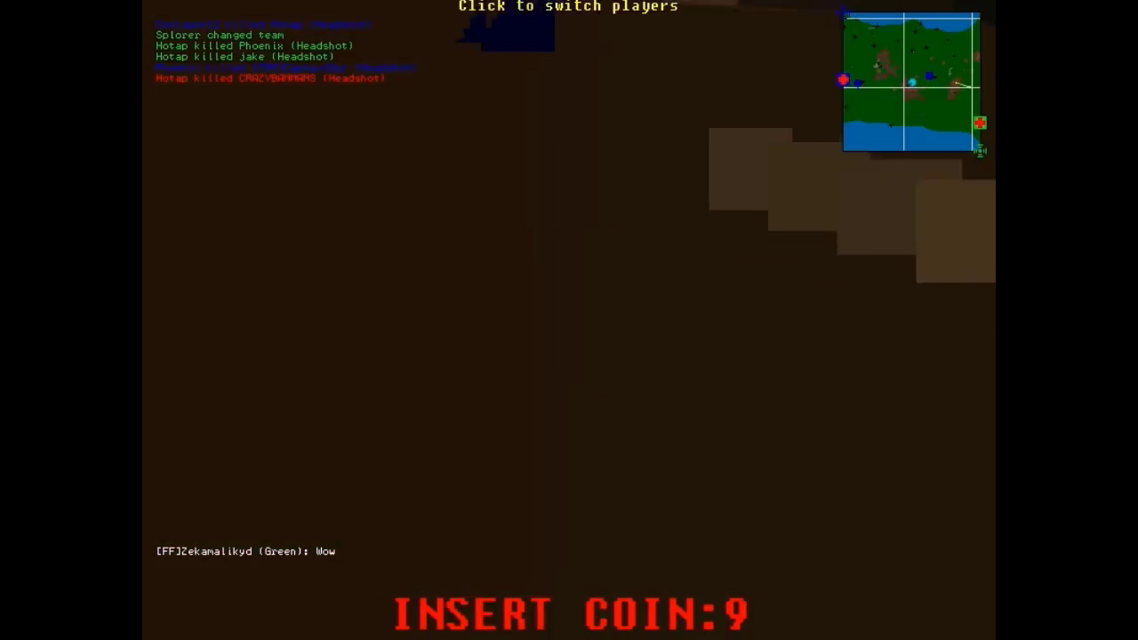
click(569, 320)
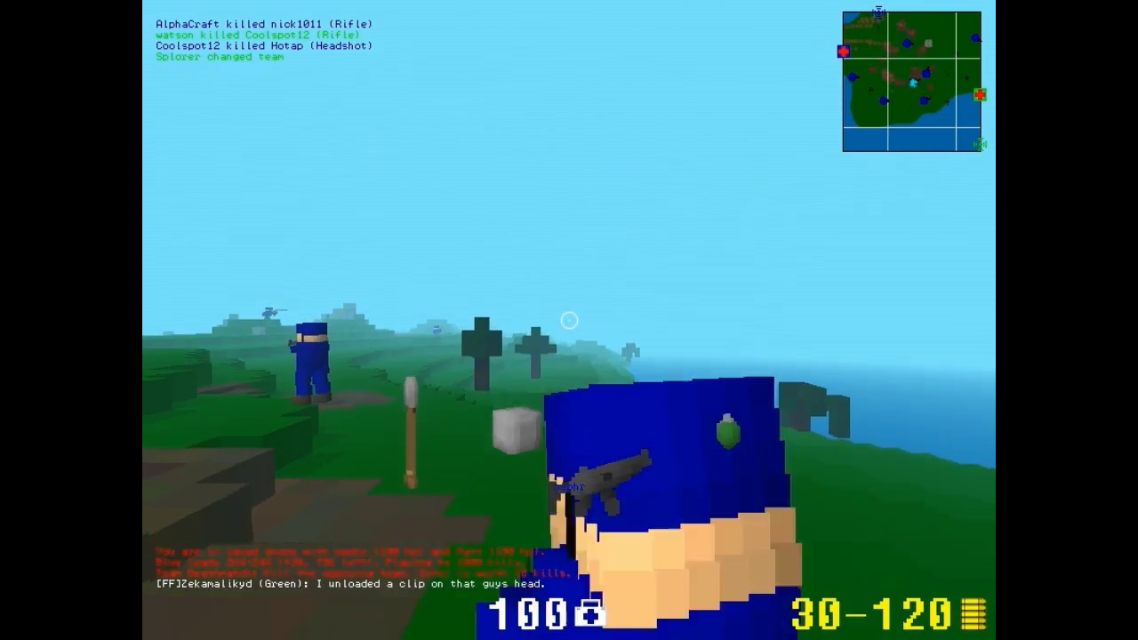
key(w)
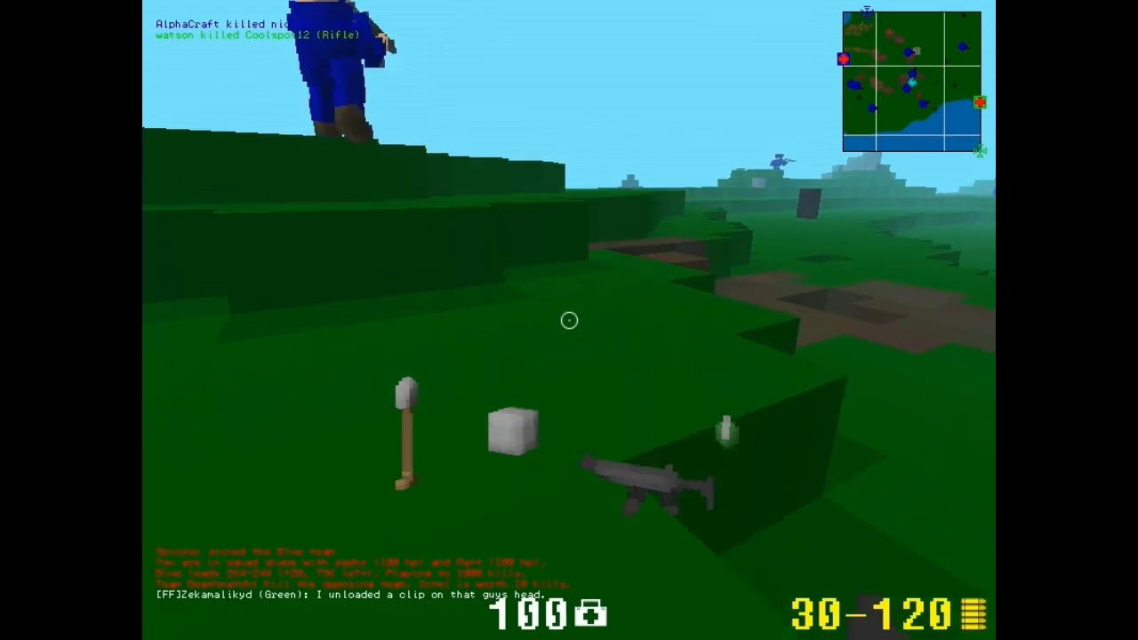
key(w)
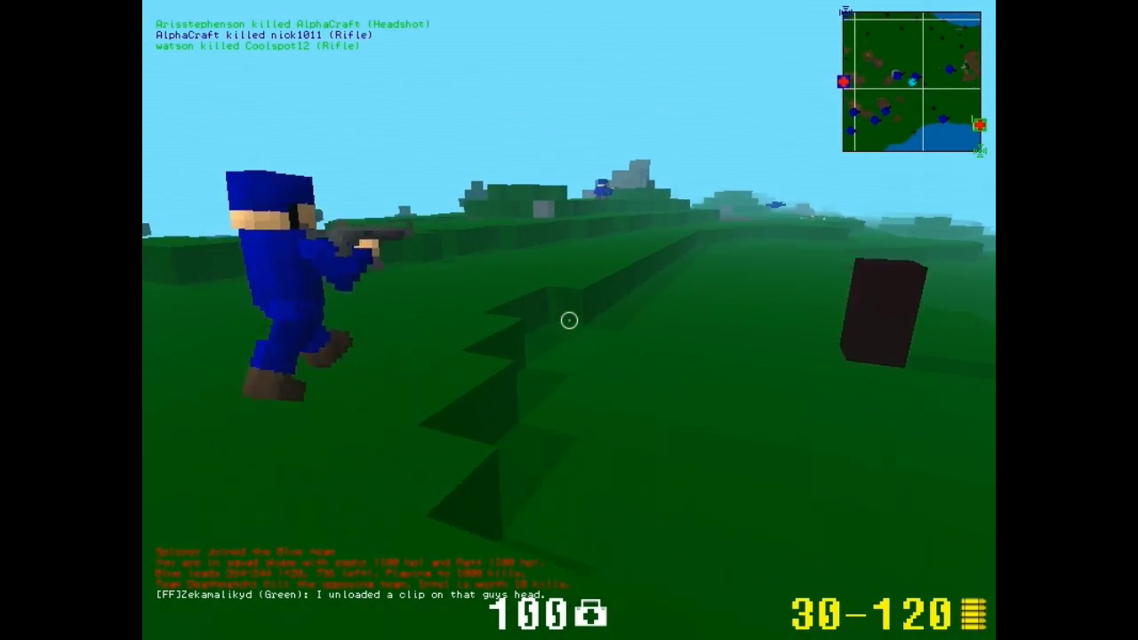
key(w)
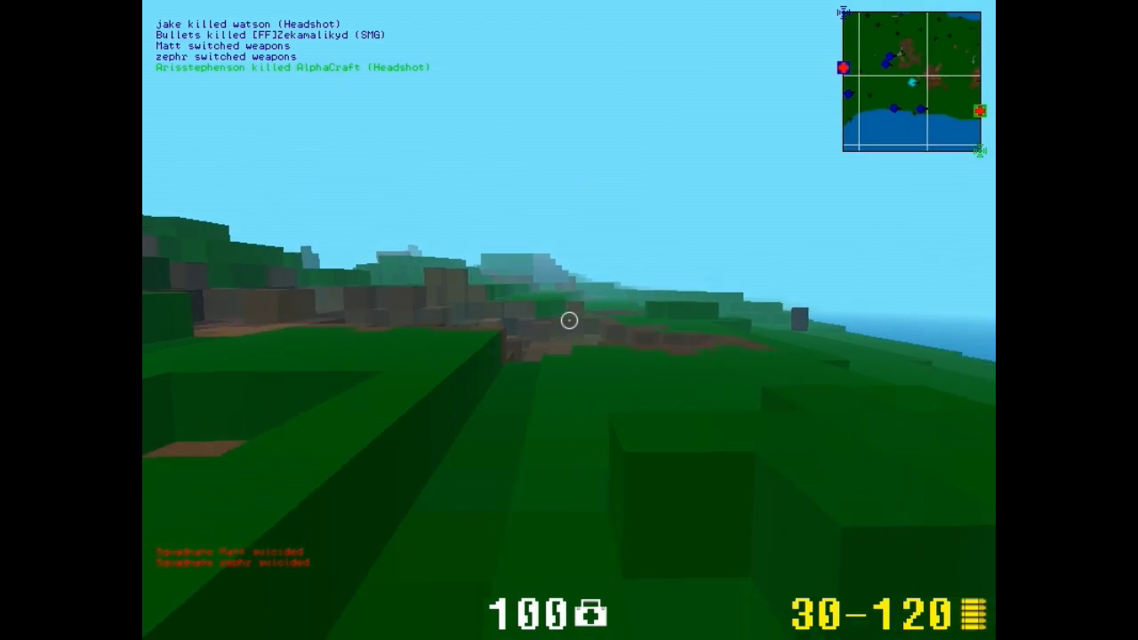
- Move through the dirt tunnel onto open grass, checking team scores
key(w)
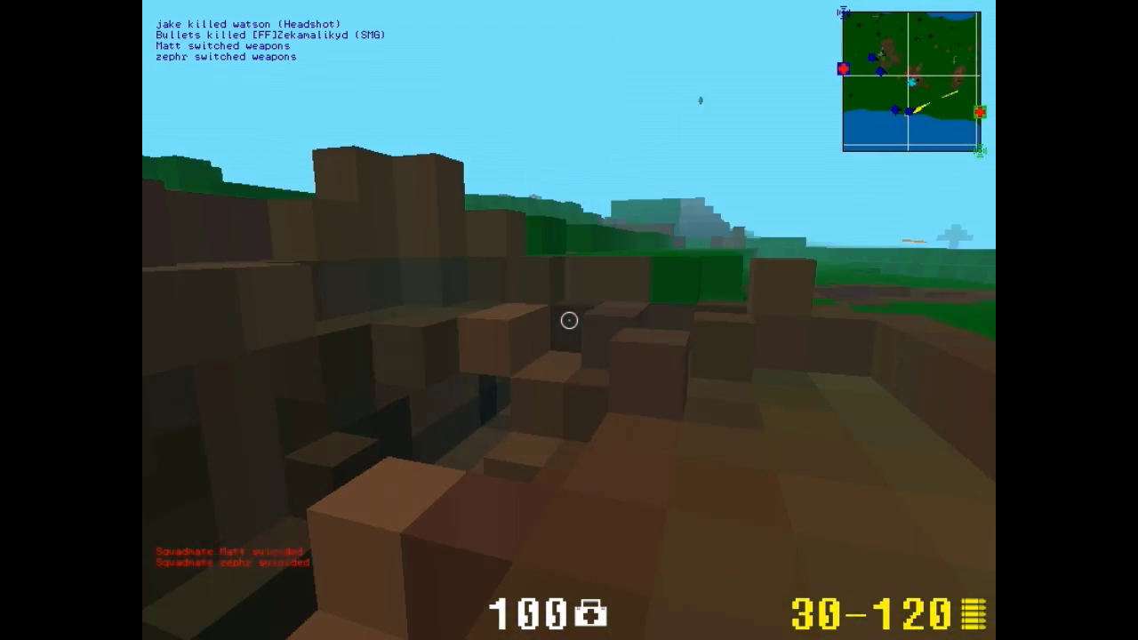
key(w)
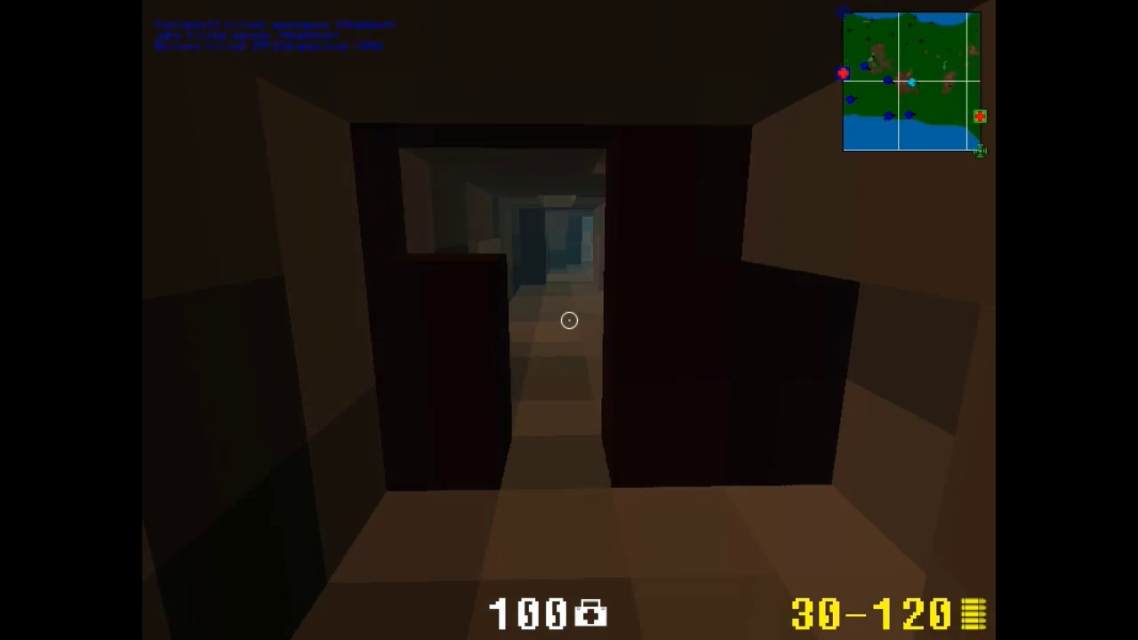
key(w)
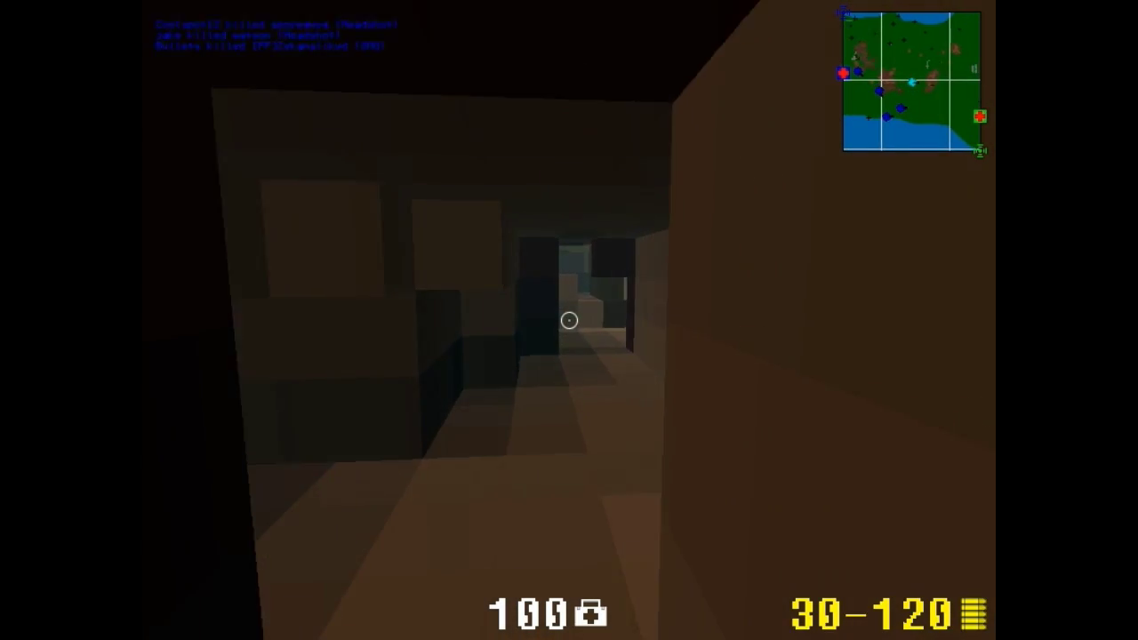
key(Tab)
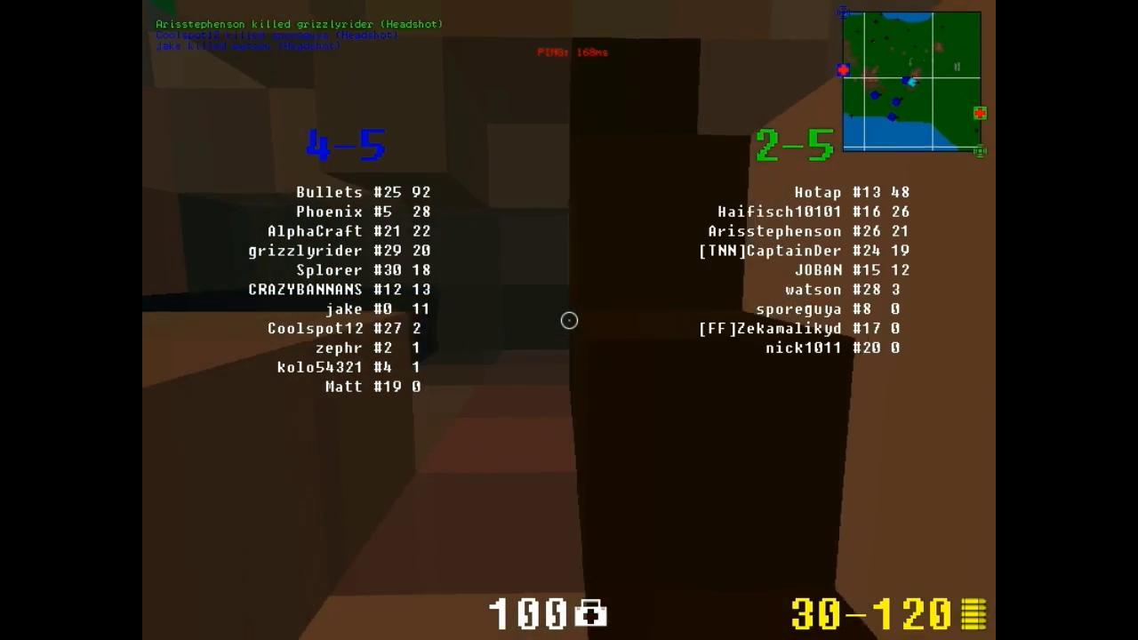
key(w)
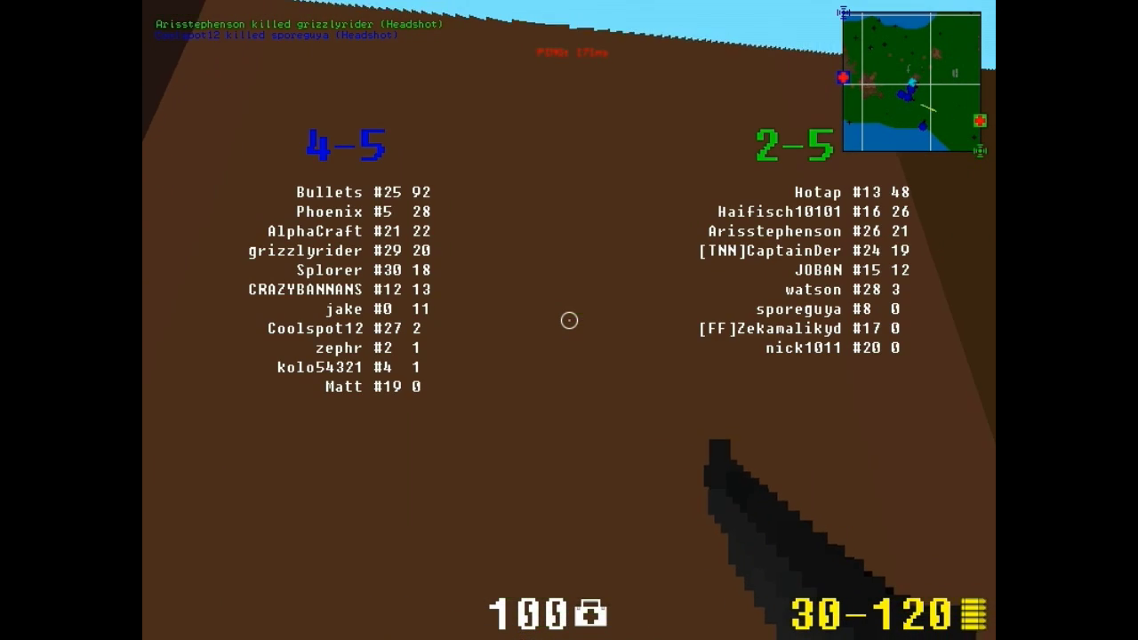
key(Tab)
key(w)
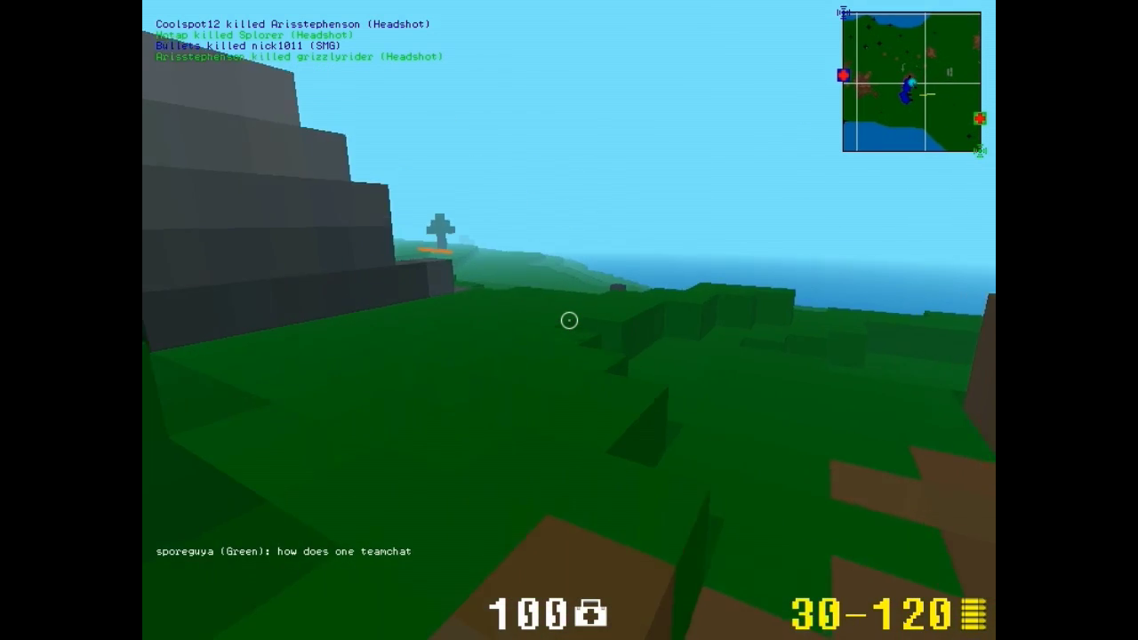
- Draw the rifle, fire three shots at enemies, and reload
key(3)
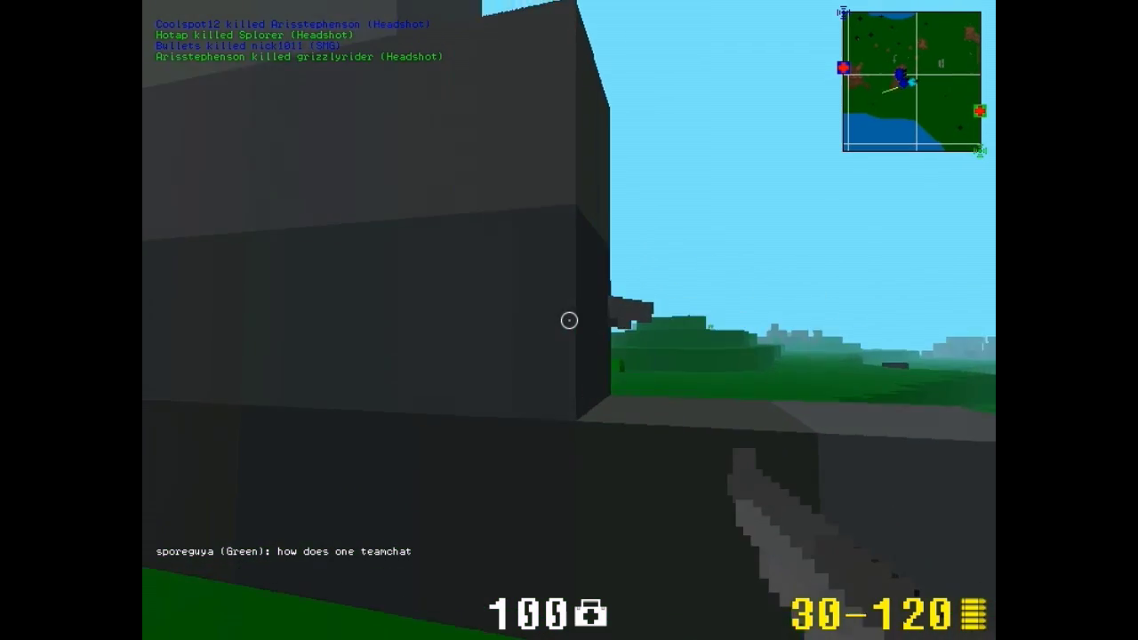
click(569, 320)
click(569, 320)
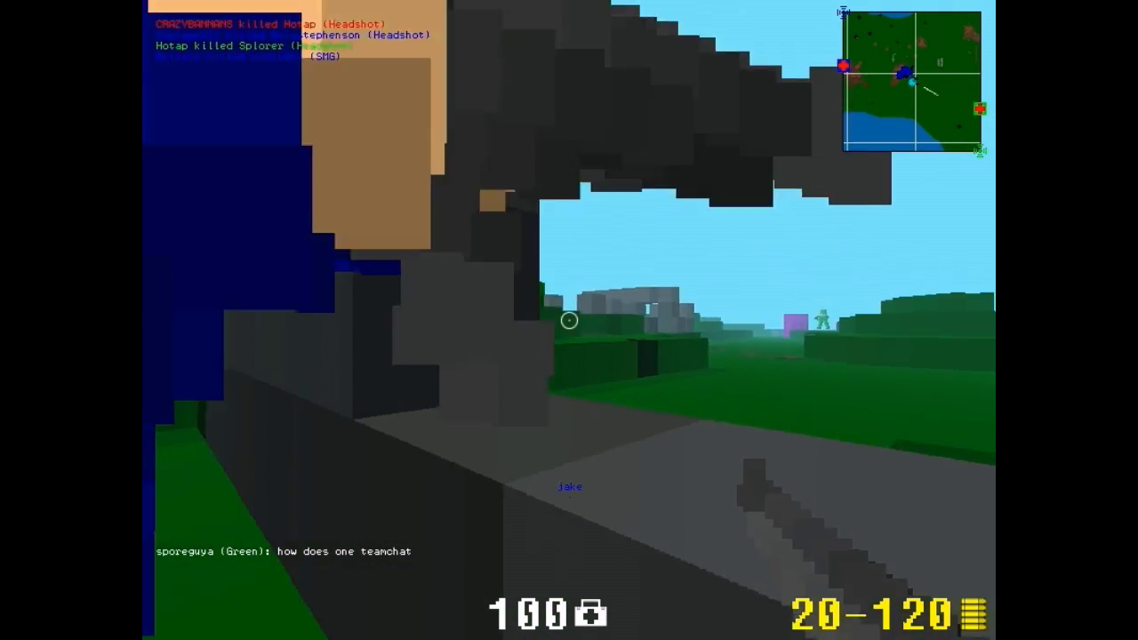
click(568, 320)
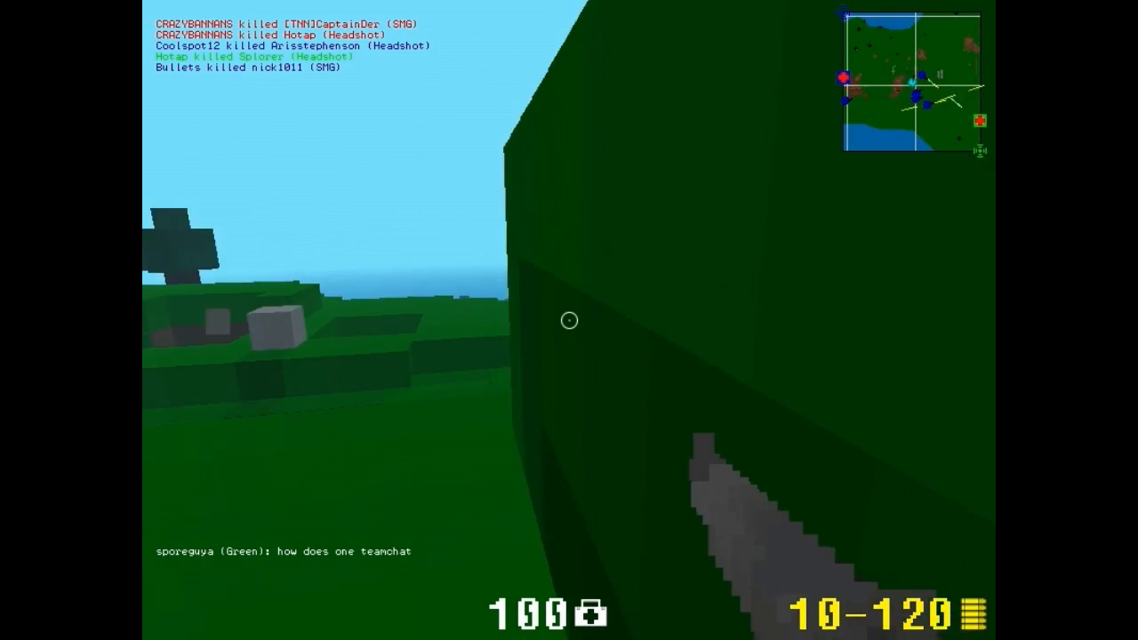
key(r)
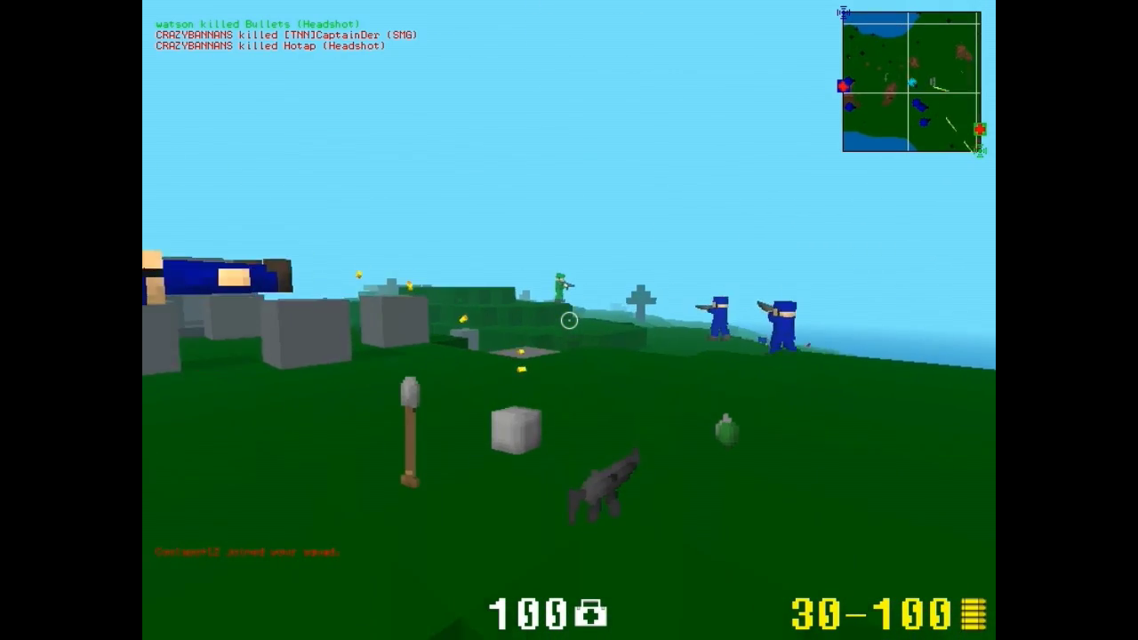
- Fire scoped shots at the enemy, then throw a grenade
right_click(569, 320)
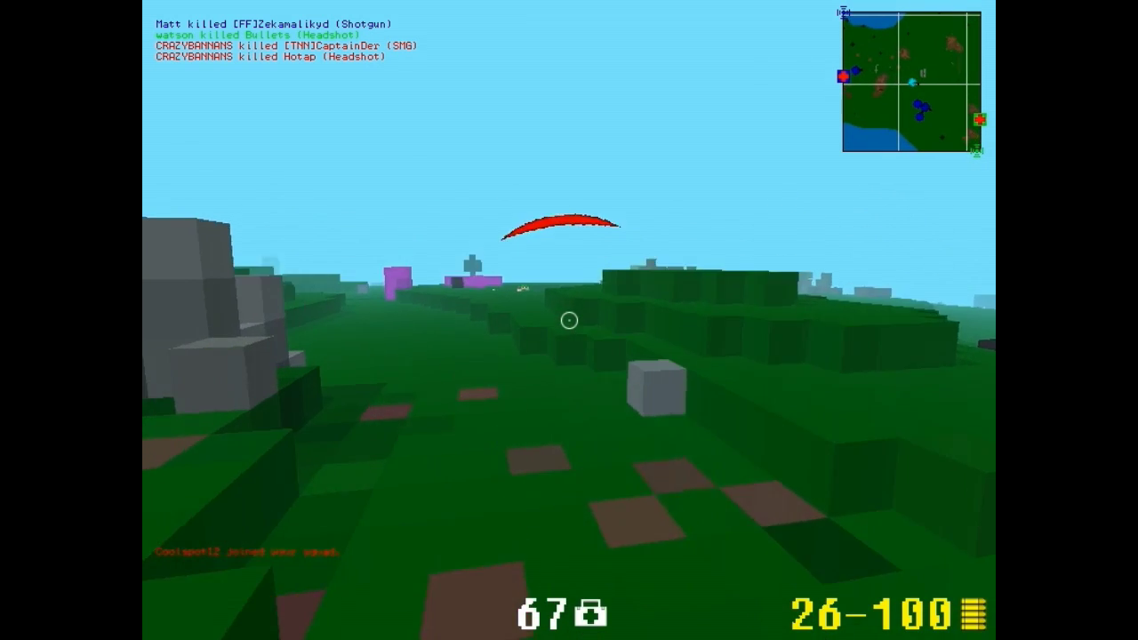
click(568, 320)
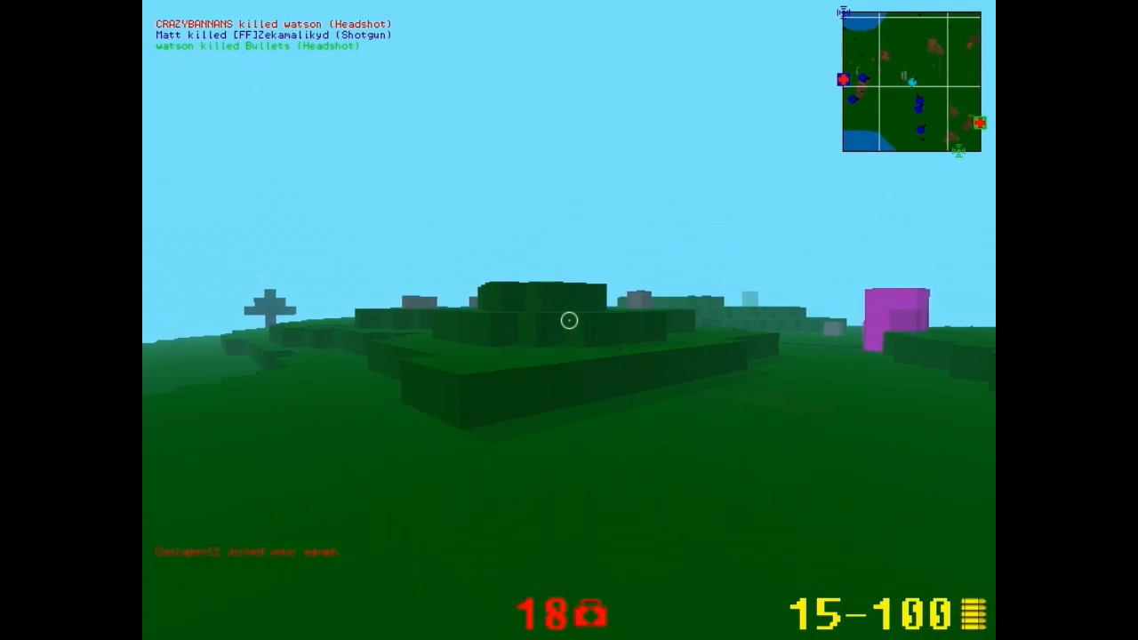
right_click(568, 320)
click(569, 320)
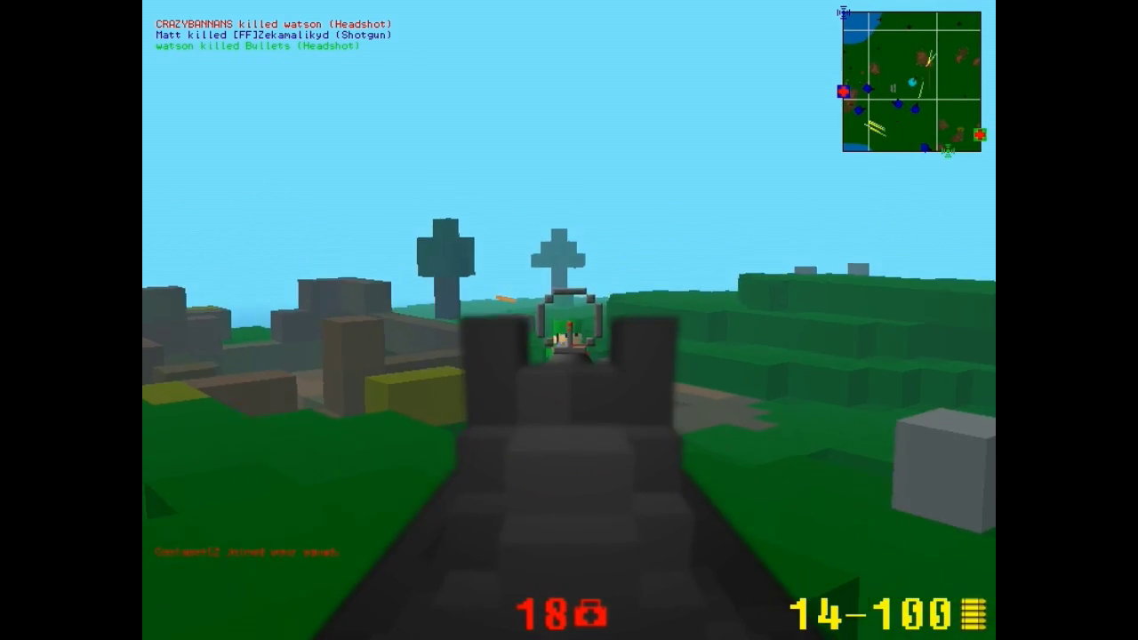
right_click(569, 320)
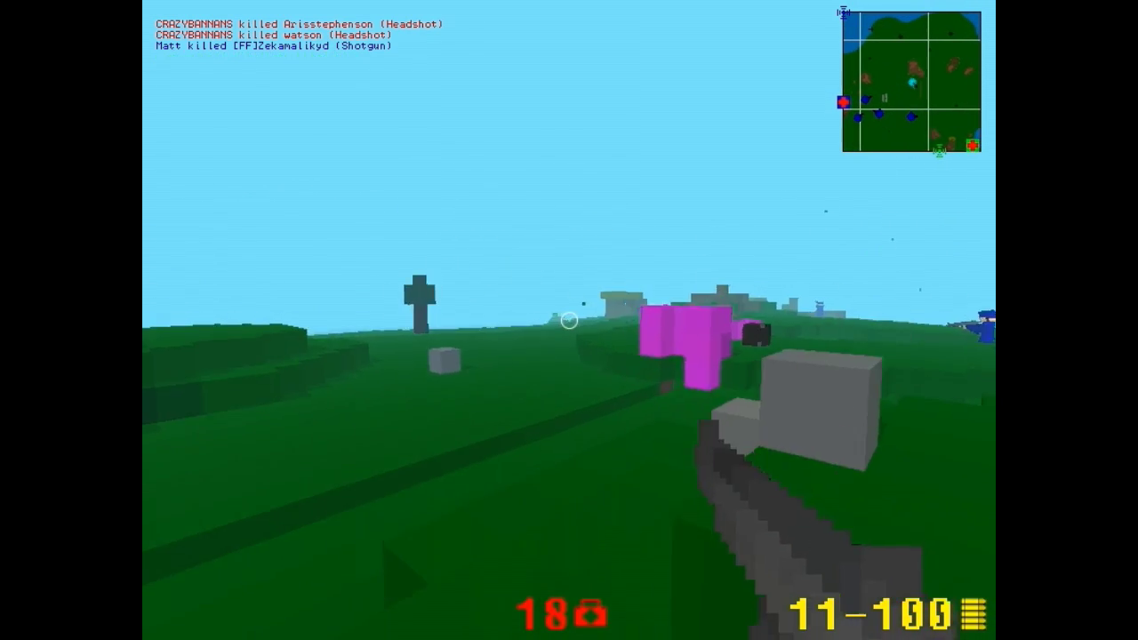
key(4)
click(569, 320)
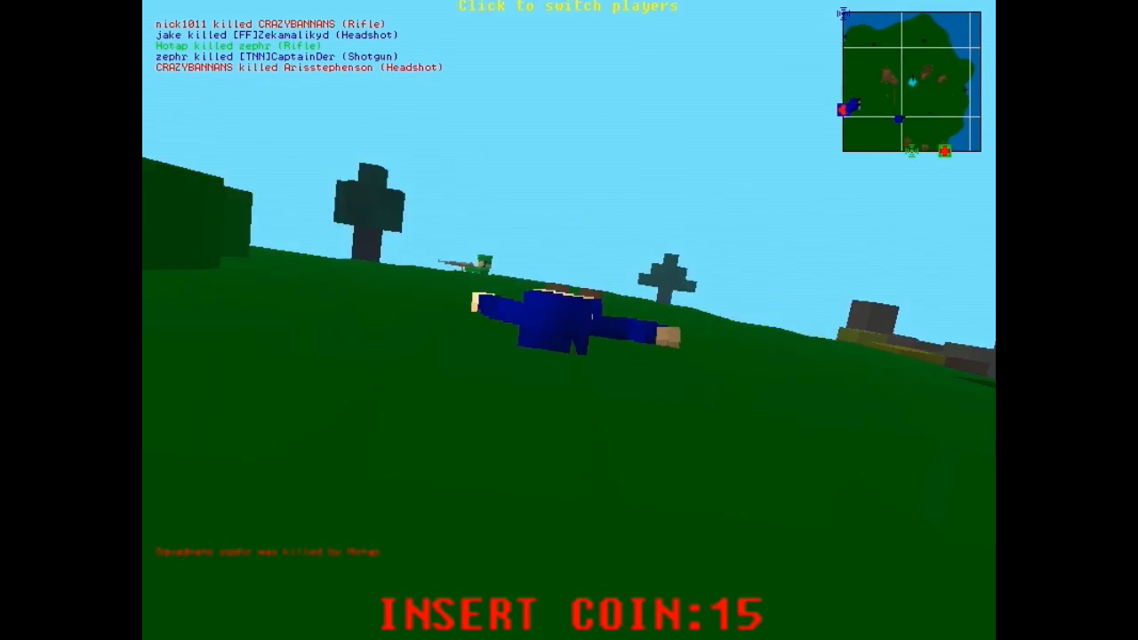
- While dead, view the scoreboard and send /killstreak in chat
key(Tab)
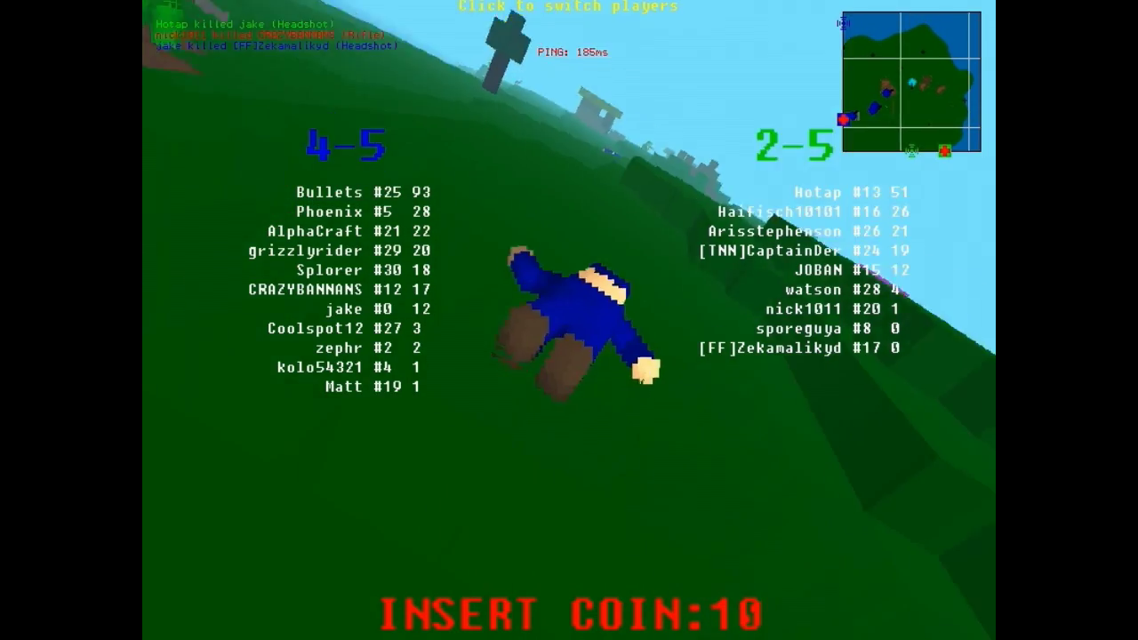
key(Tab)
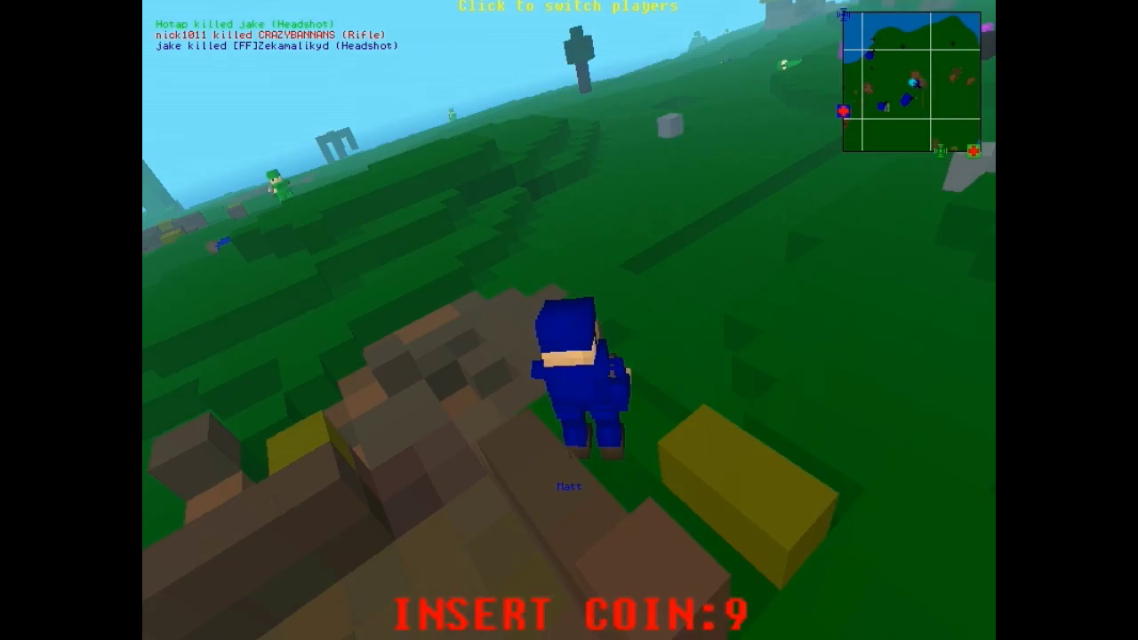
key(Tab)
text(t/k)
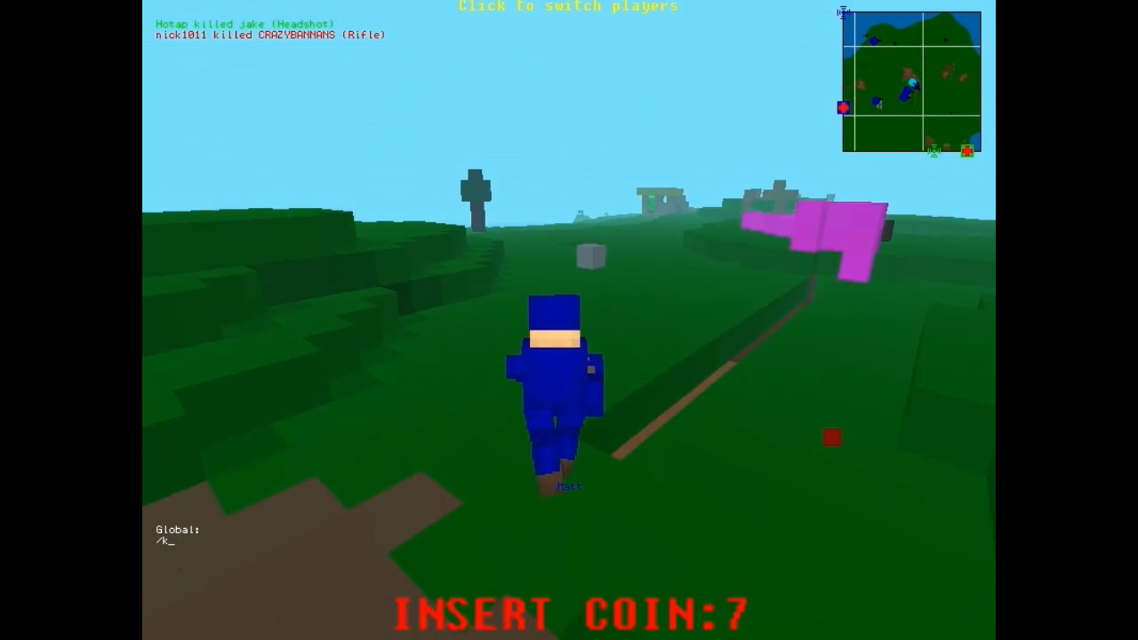
text(illstreak)
key(Return)
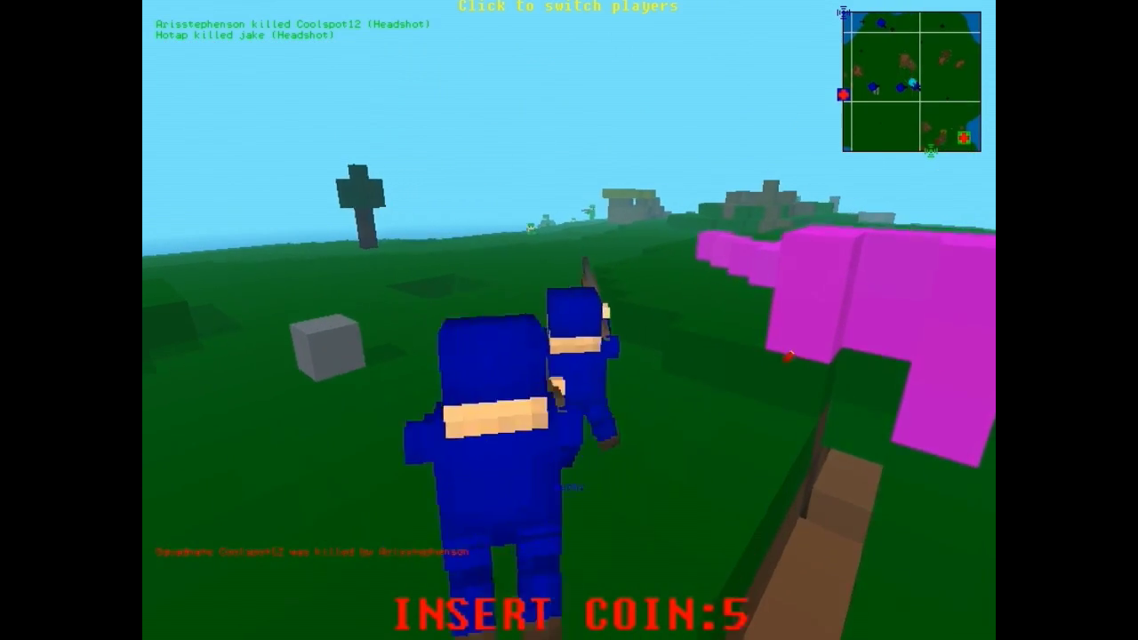
key(BackSpace)
key(BackSpace)
text(reak)
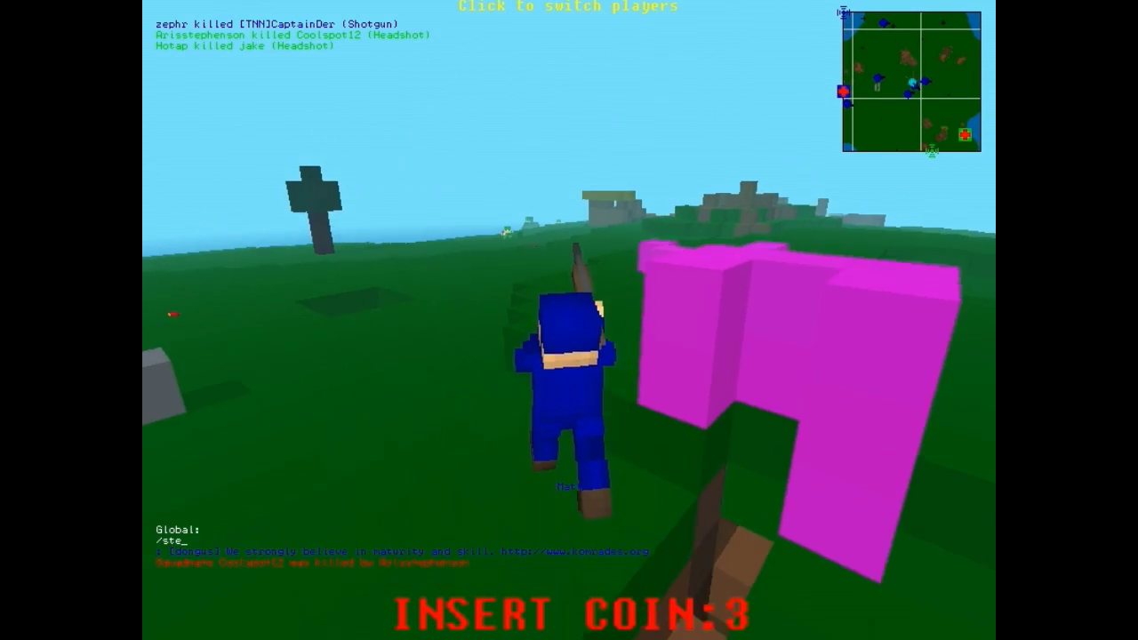
key(Return)
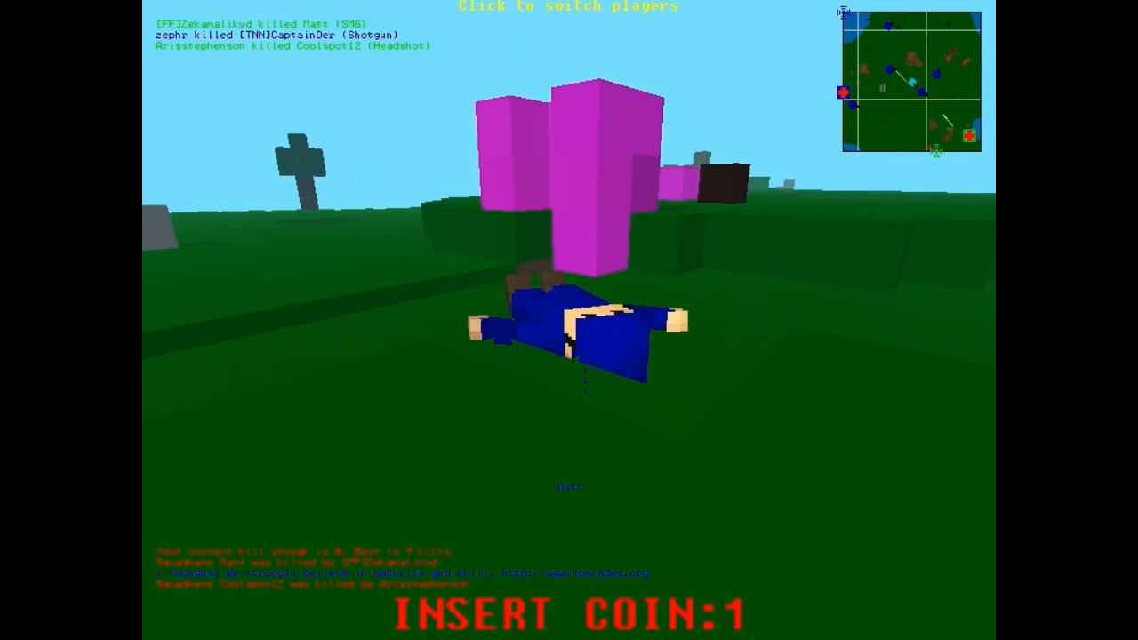
- Keep the team scoreboard up through the respawn countdown
key(Tab)
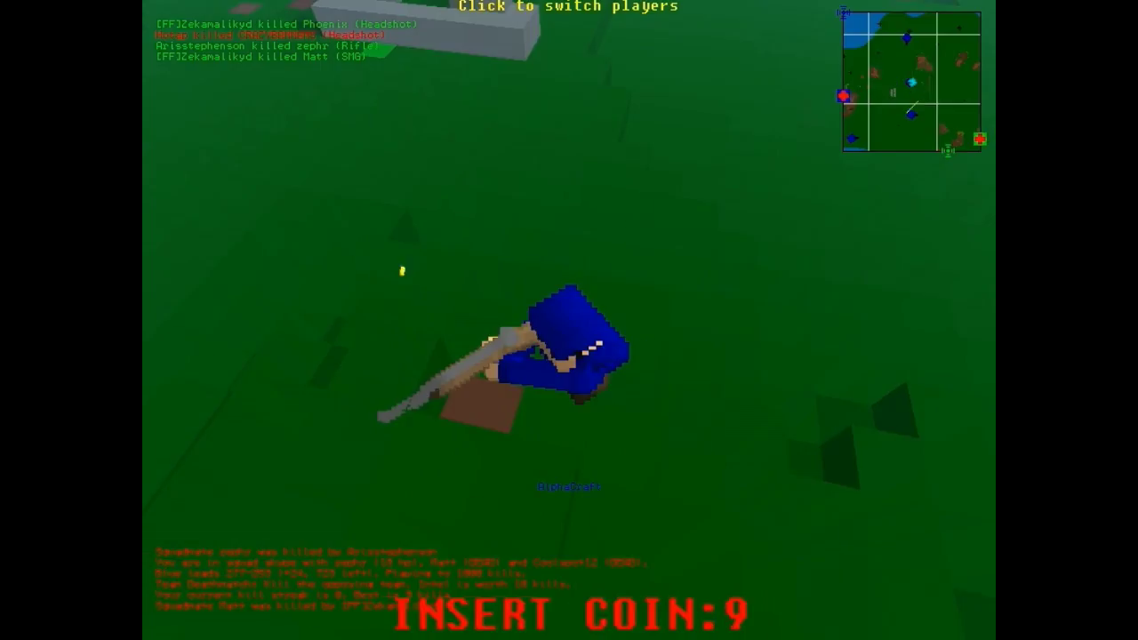
key(Tab)
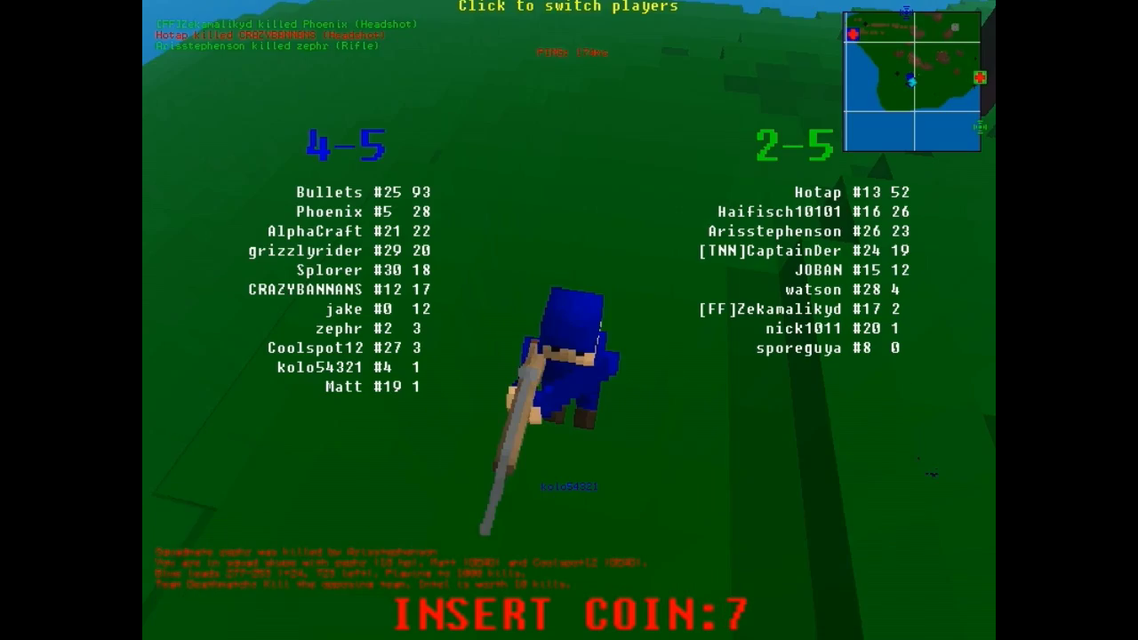
key(Tab)
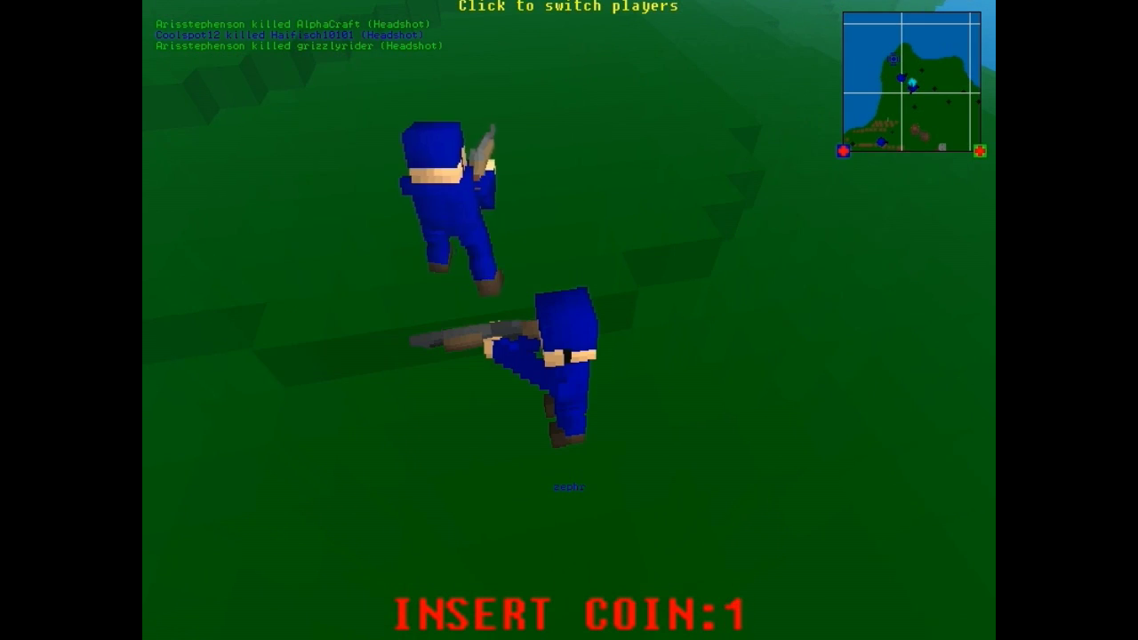
key(Tab)
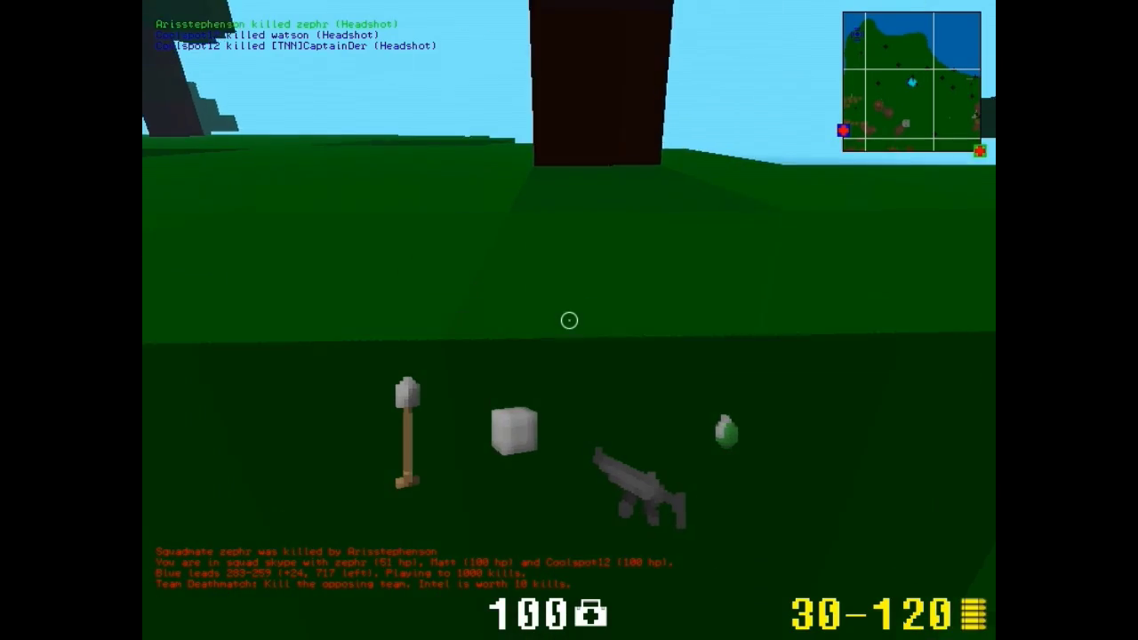
- Fire, swap to the spade and back, shoot a distant player, and reload
click(569, 320)
key(1)
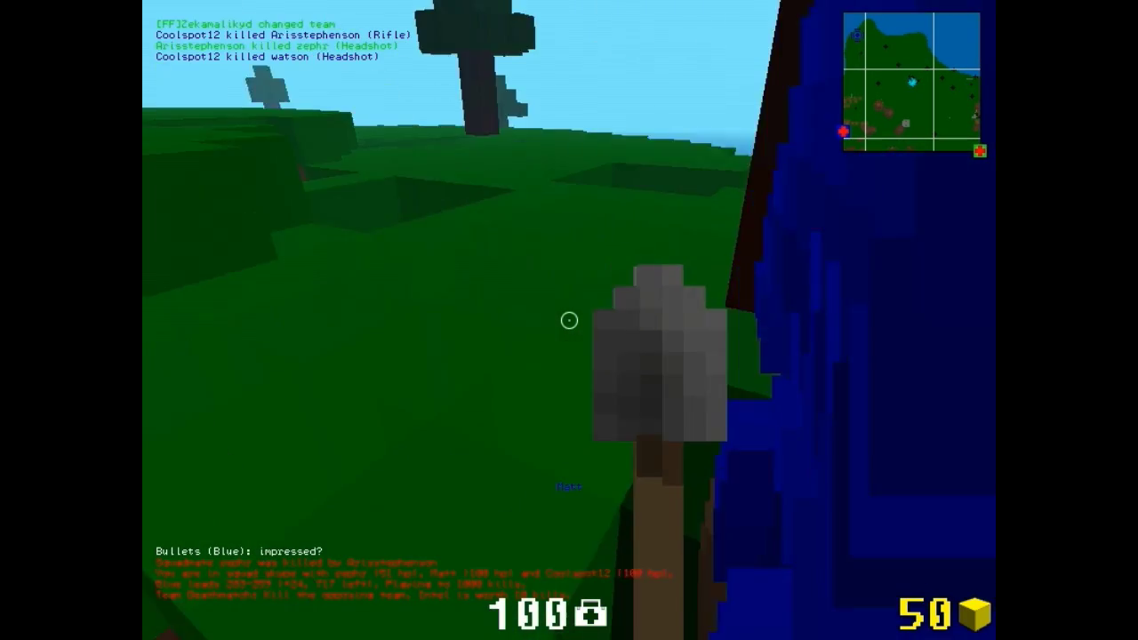
key(3)
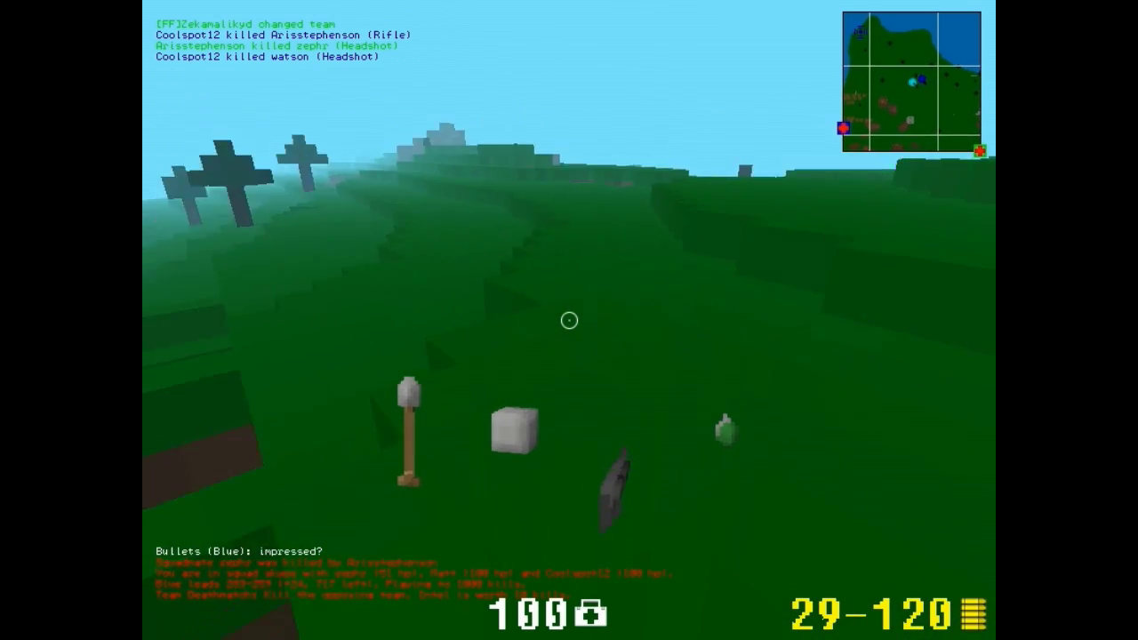
click(569, 320)
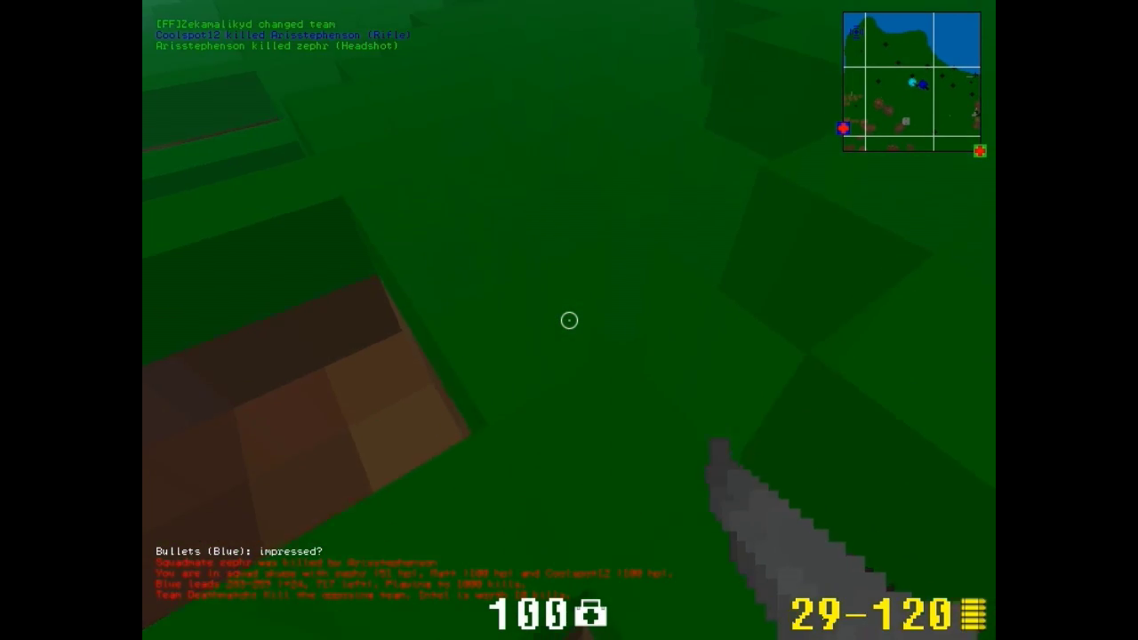
key(r)
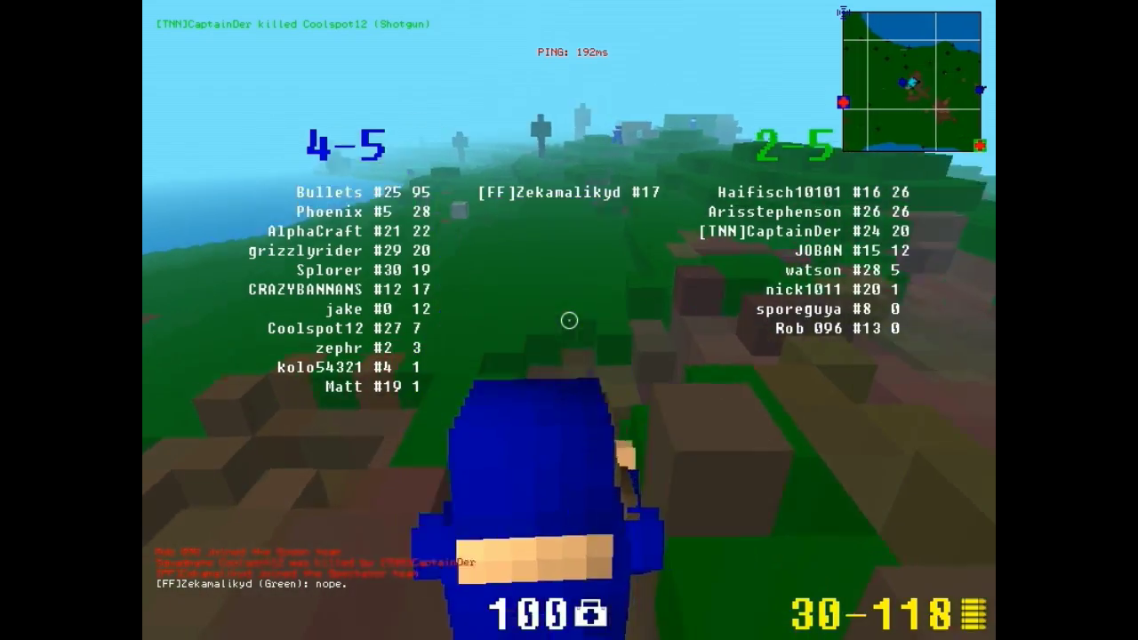
- Toggle the scoreboard while crossing the hillside, then fire and aim
key(Tab)
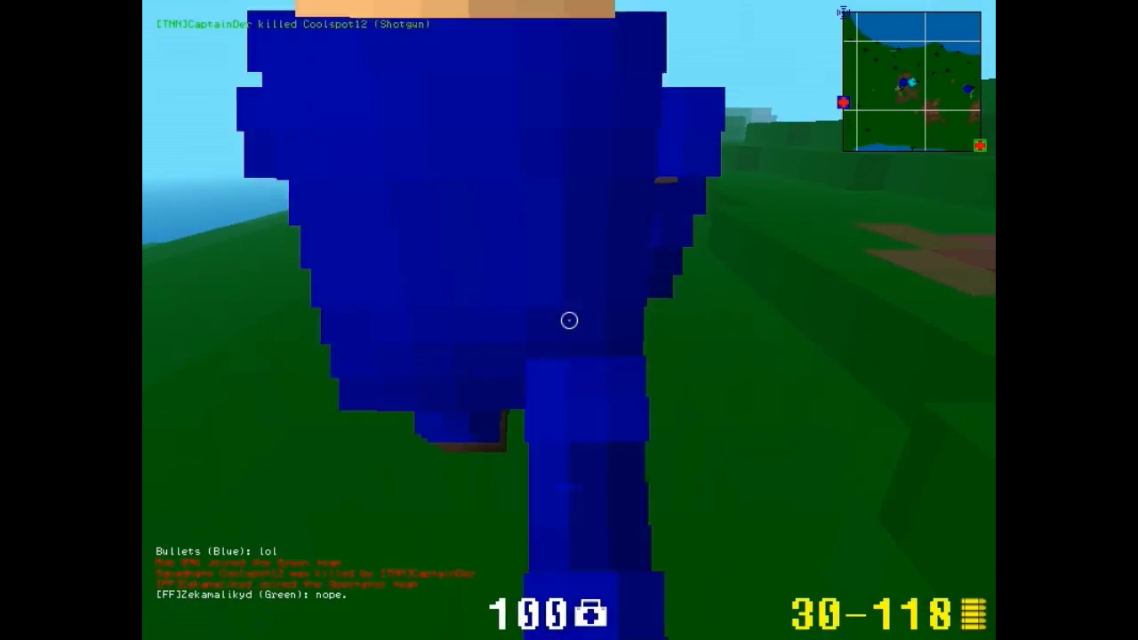
key(Tab)
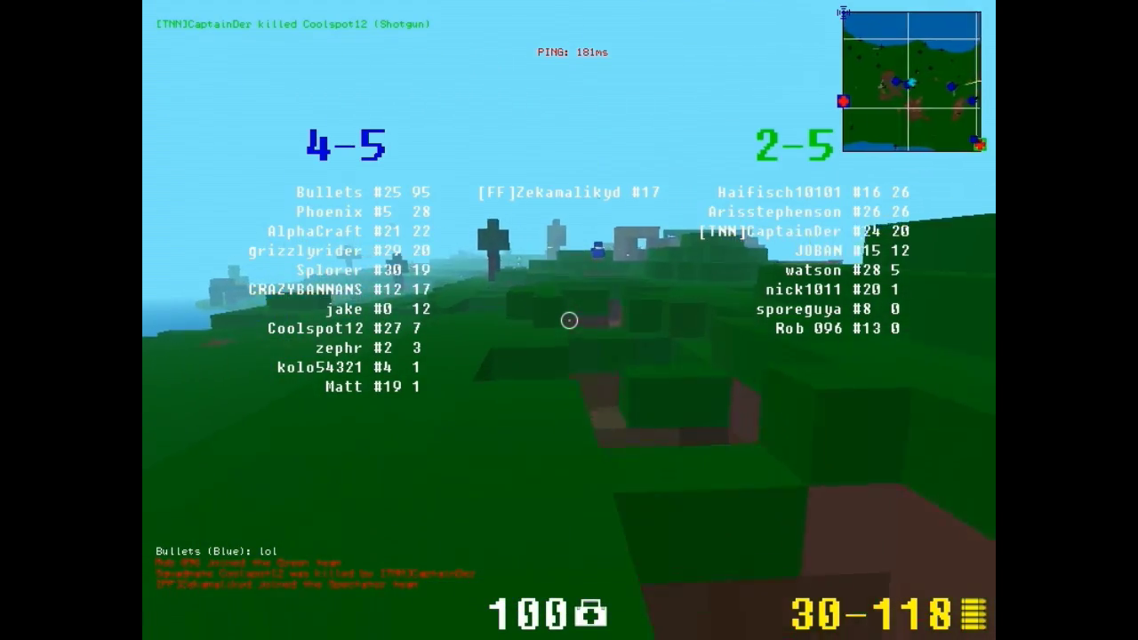
key(w)
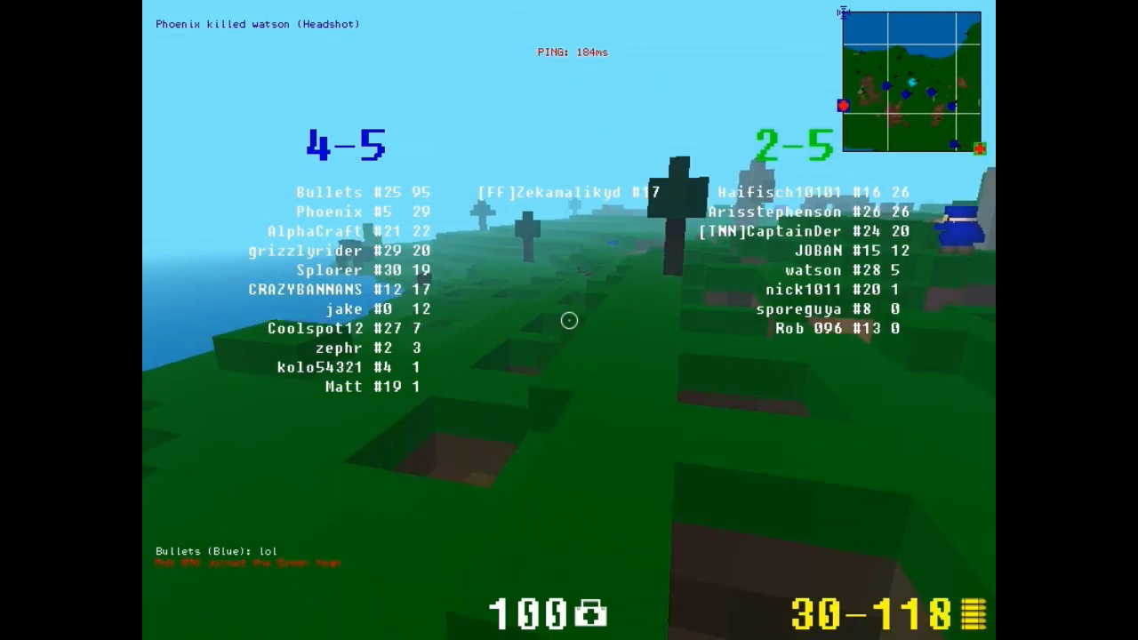
key(Tab)
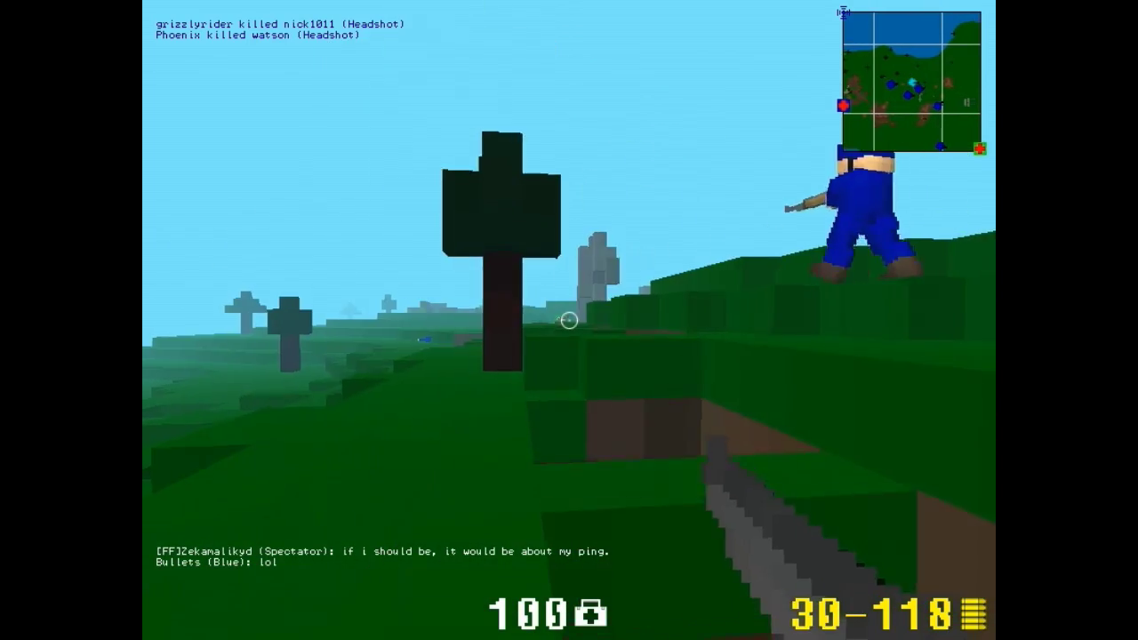
right_click(569, 320)
click(569, 319)
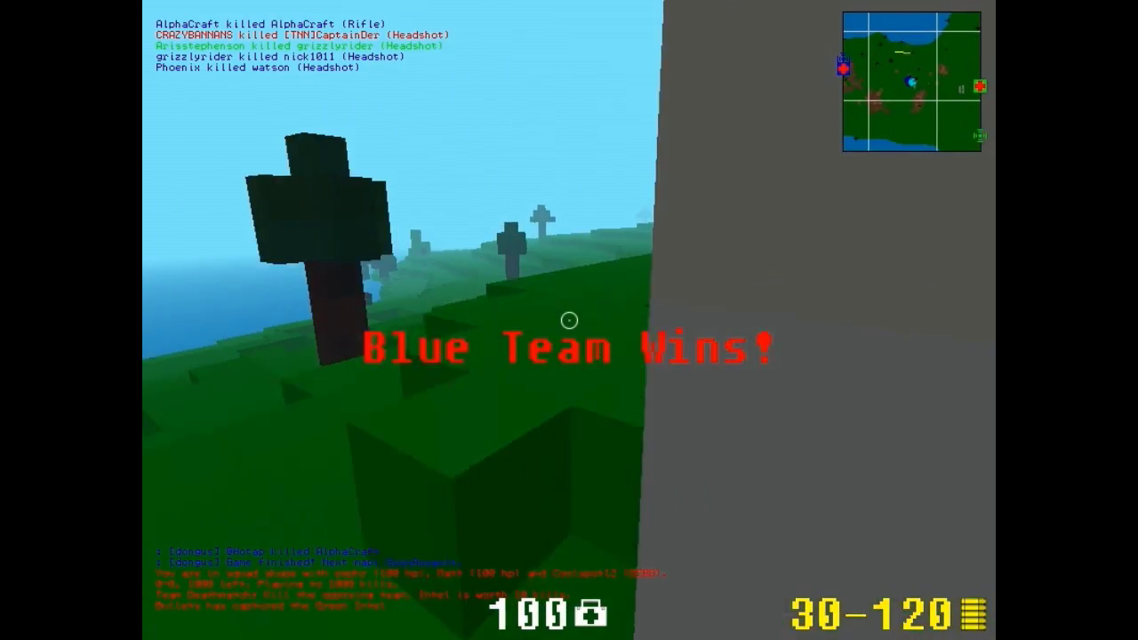
- View the reset scores, cycle block, spade and rifle, then walk toward the stone arch
key(Tab)
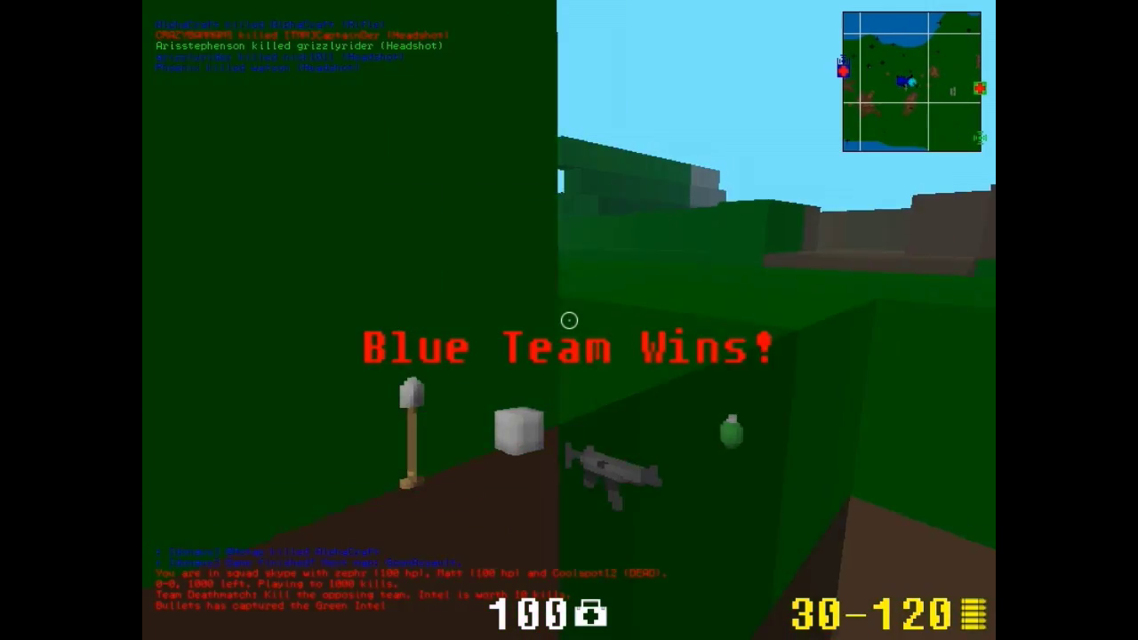
key(2)
key(1)
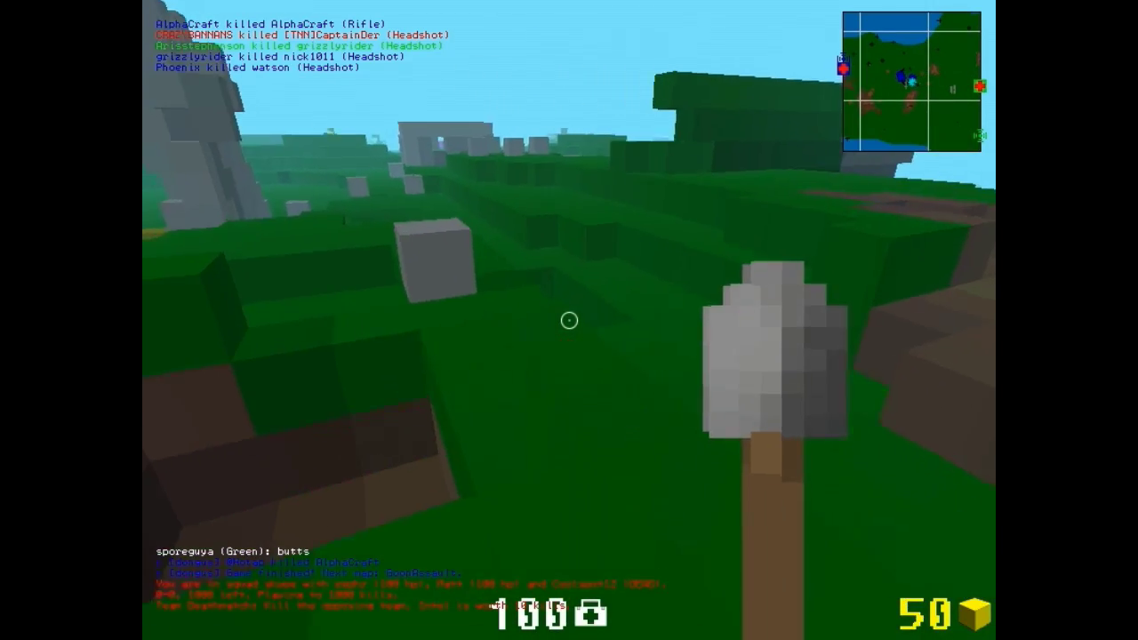
key(3)
key(w)
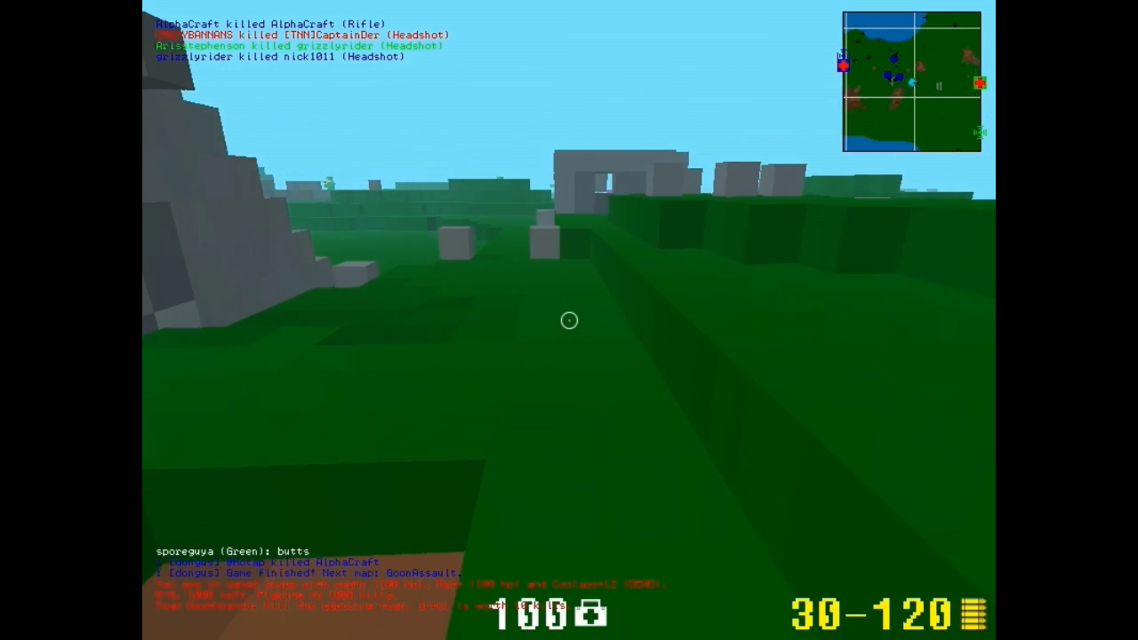